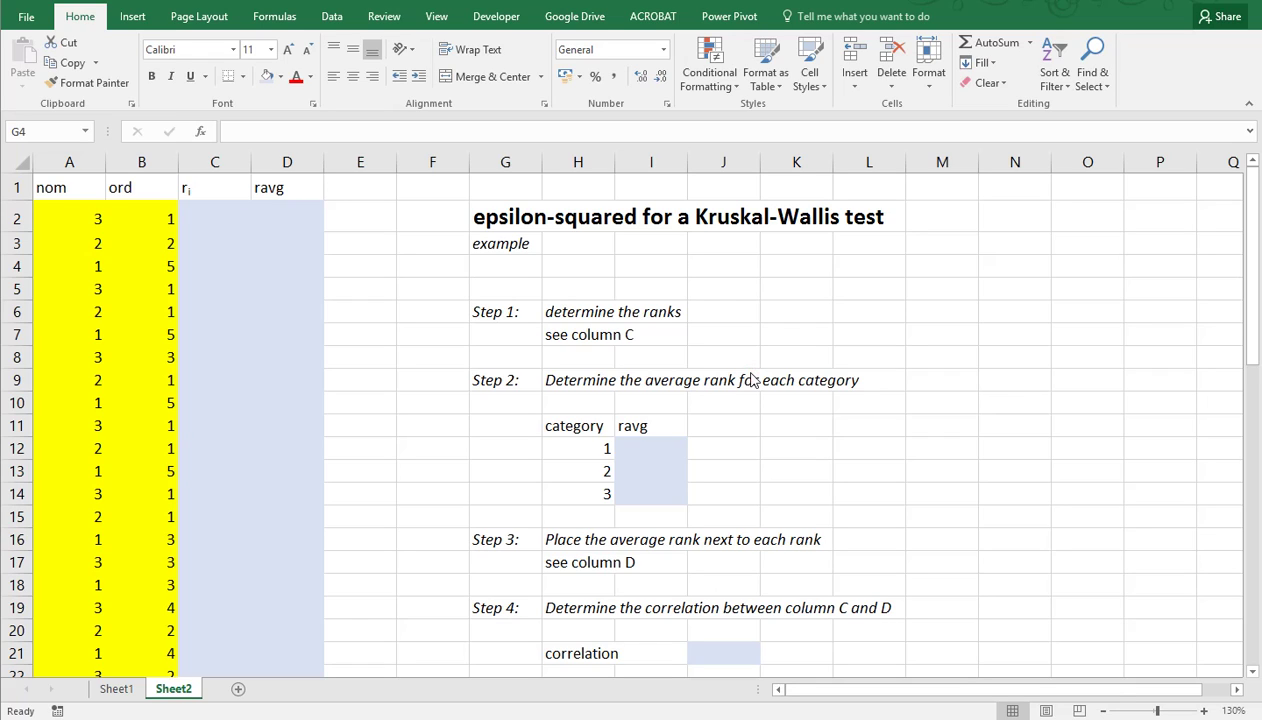
- Look over the worksheet, the category average rank cell and the Step 1 instructions
left_click(920, 379)
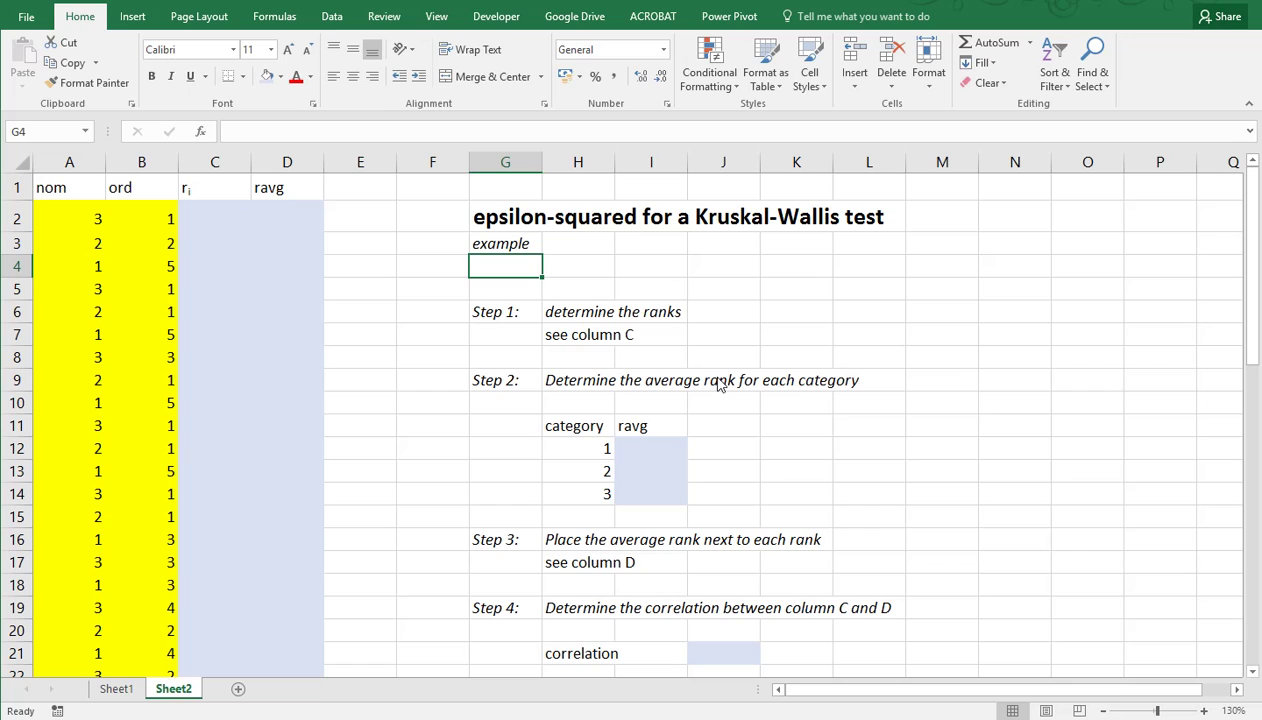
left_click(655, 447)
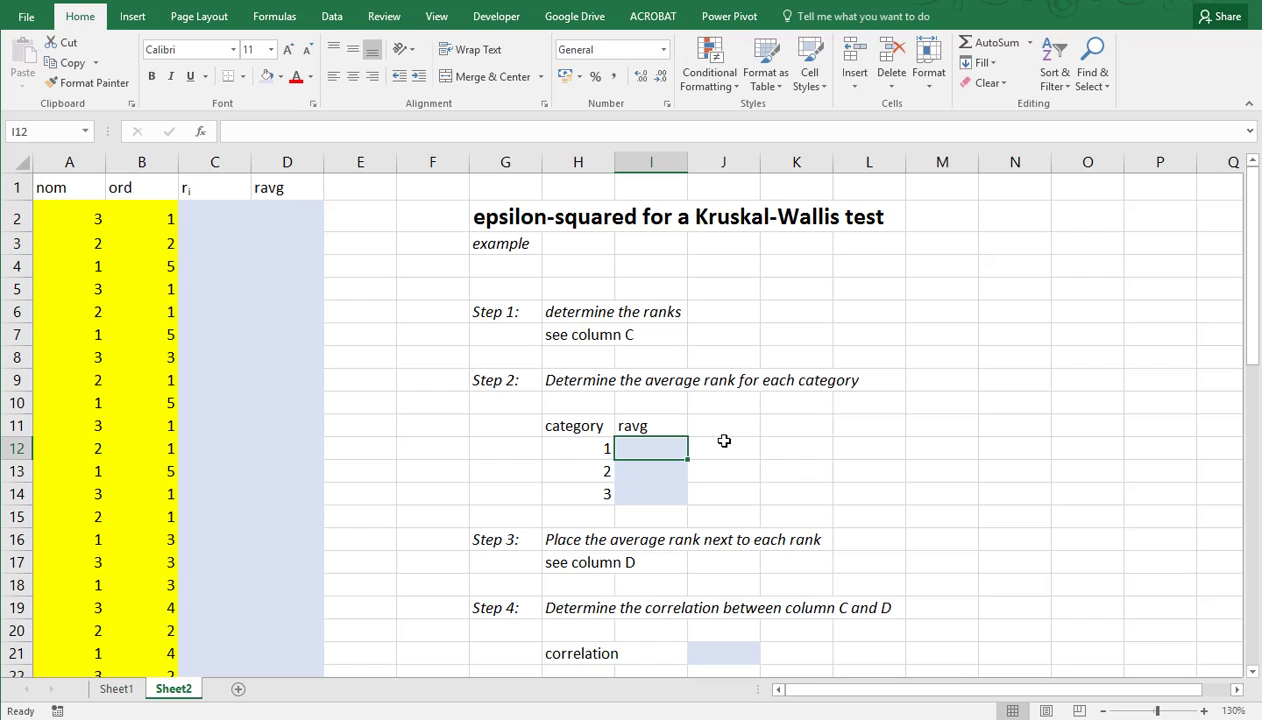
left_click(519, 312)
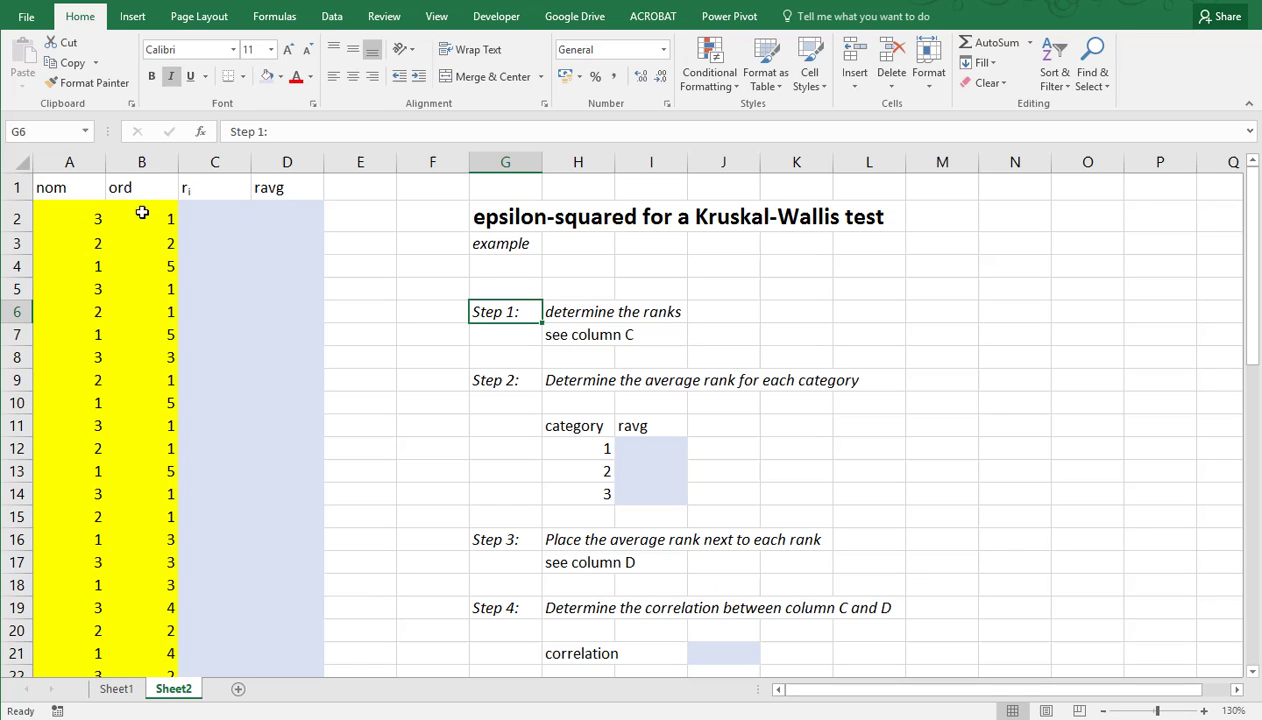
- Enter =RANK.AVG(B2;B:B;1) in C2 and copy it down column C
left_click(203, 212)
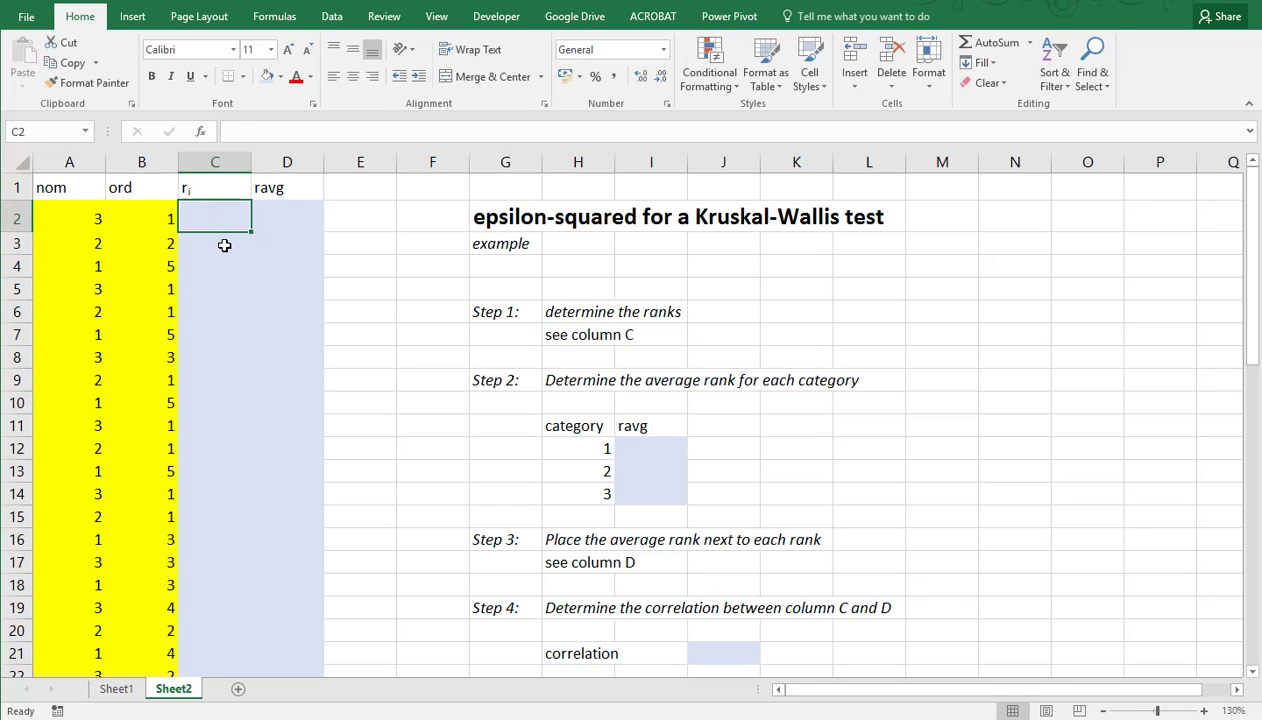
type("=")
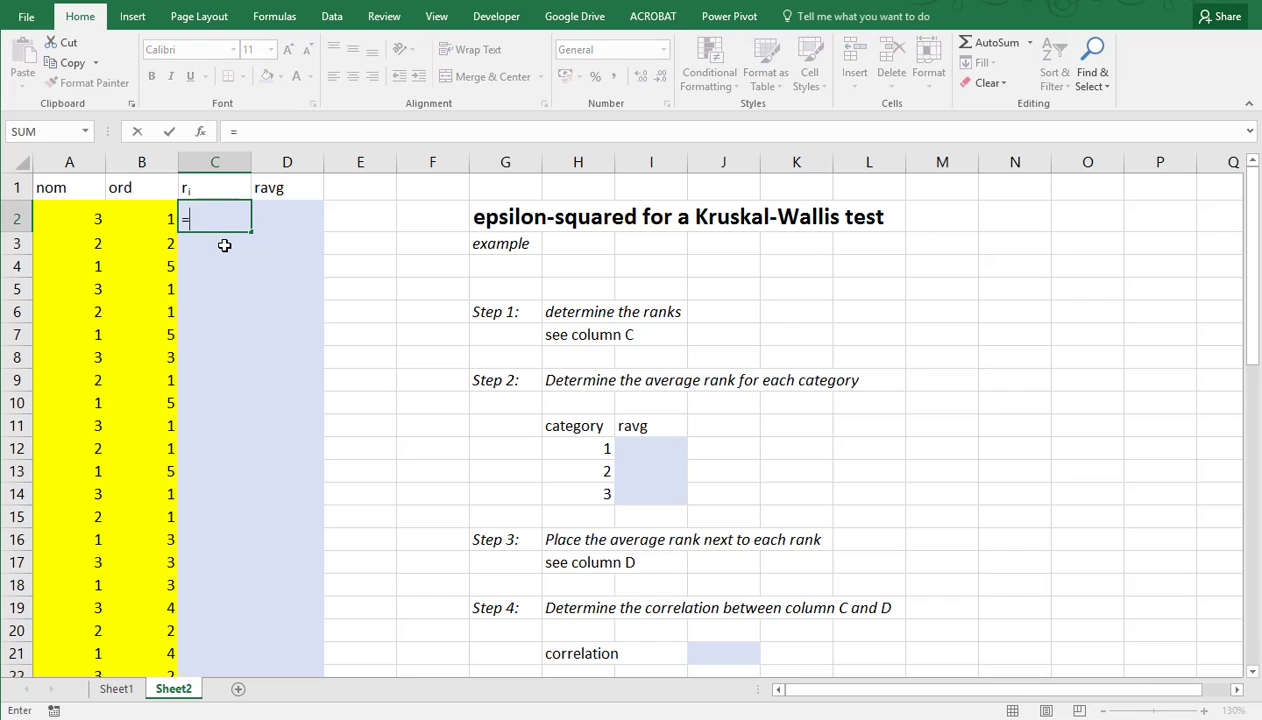
type("rank")
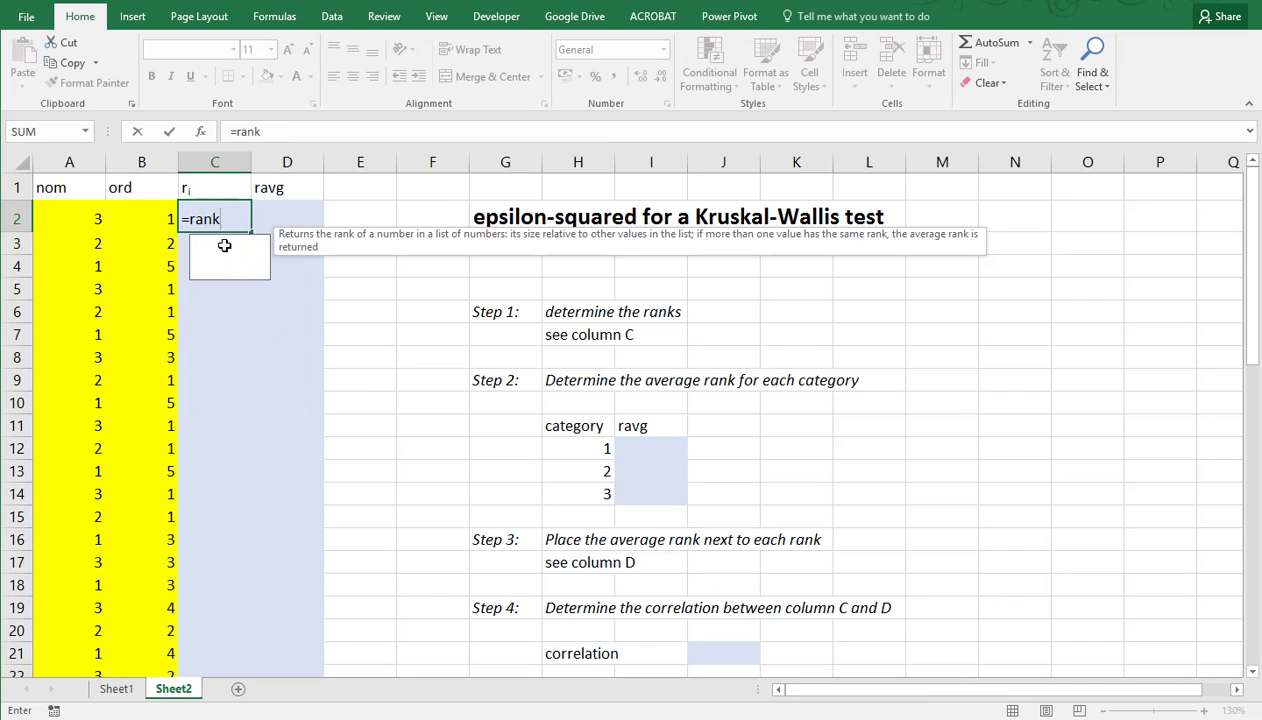
type(".avg(")
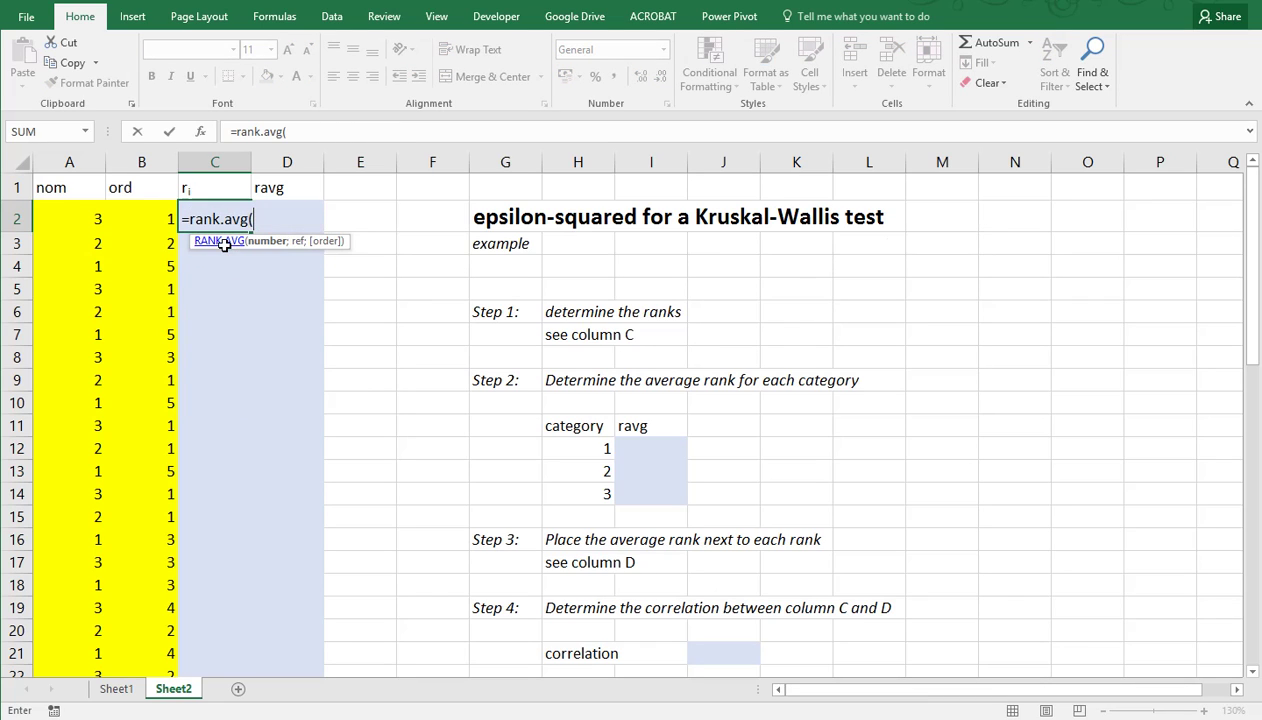
key("Left")
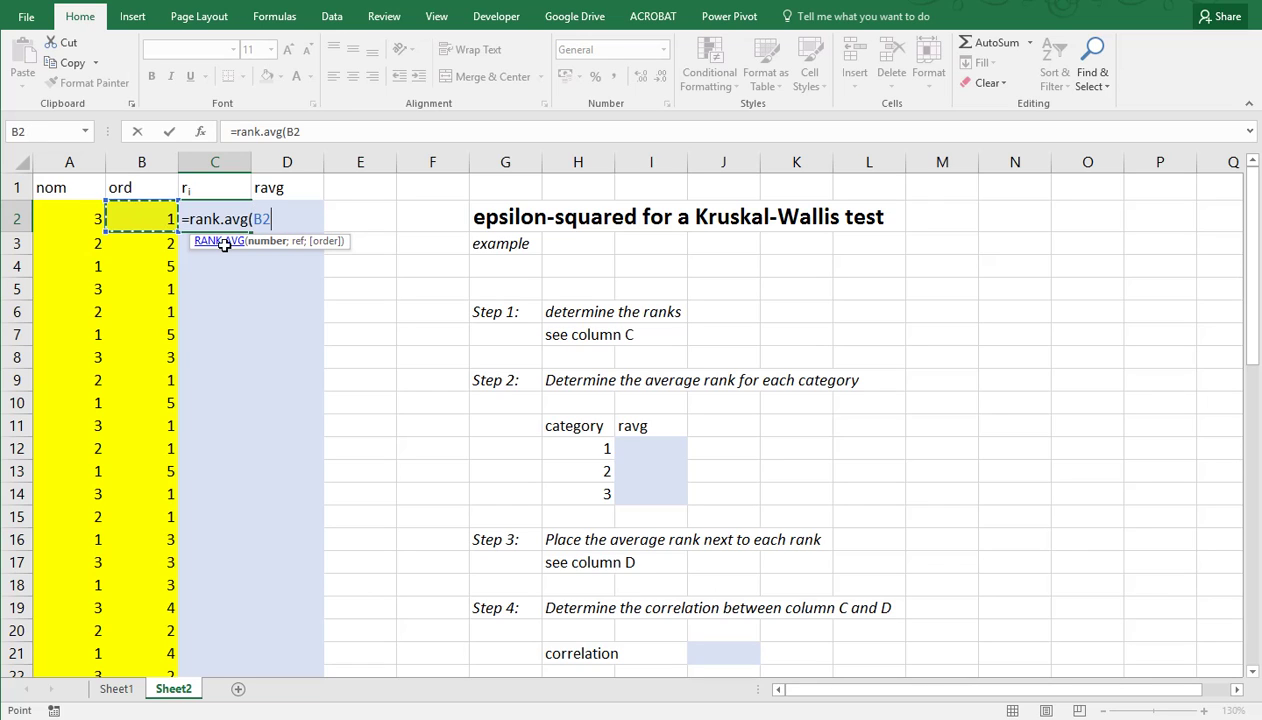
type(";")
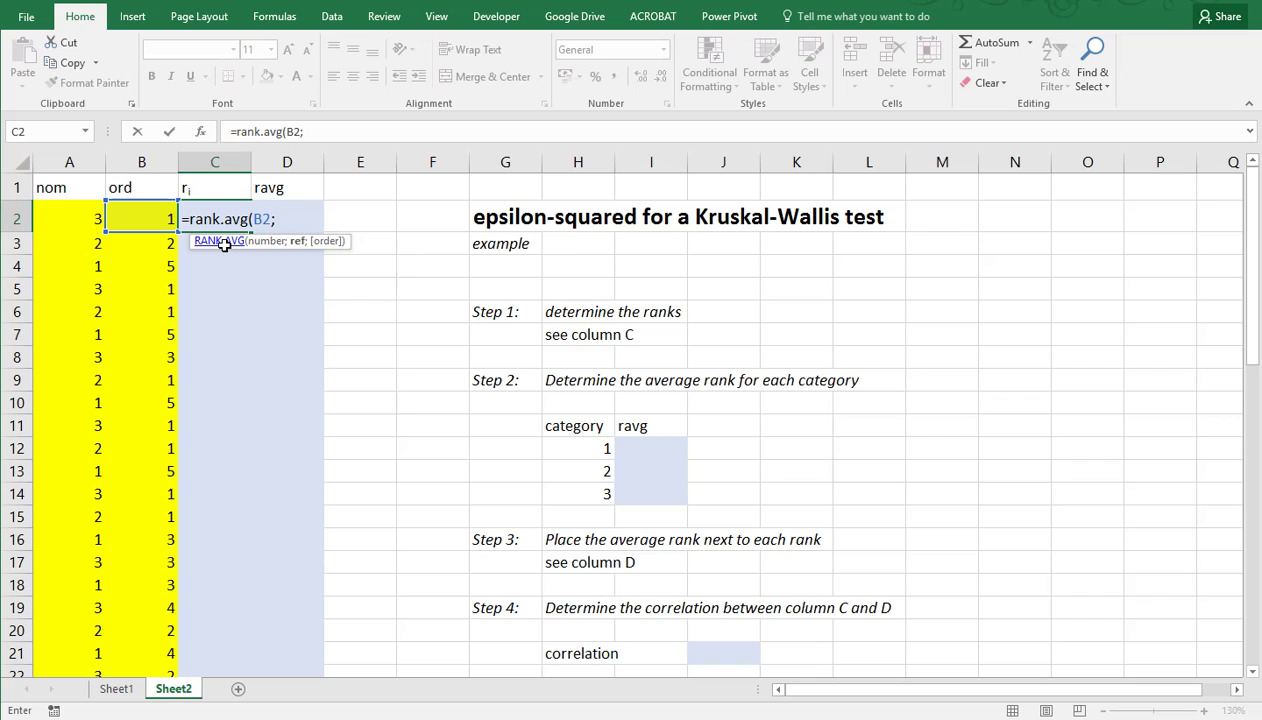
type("B:B;")
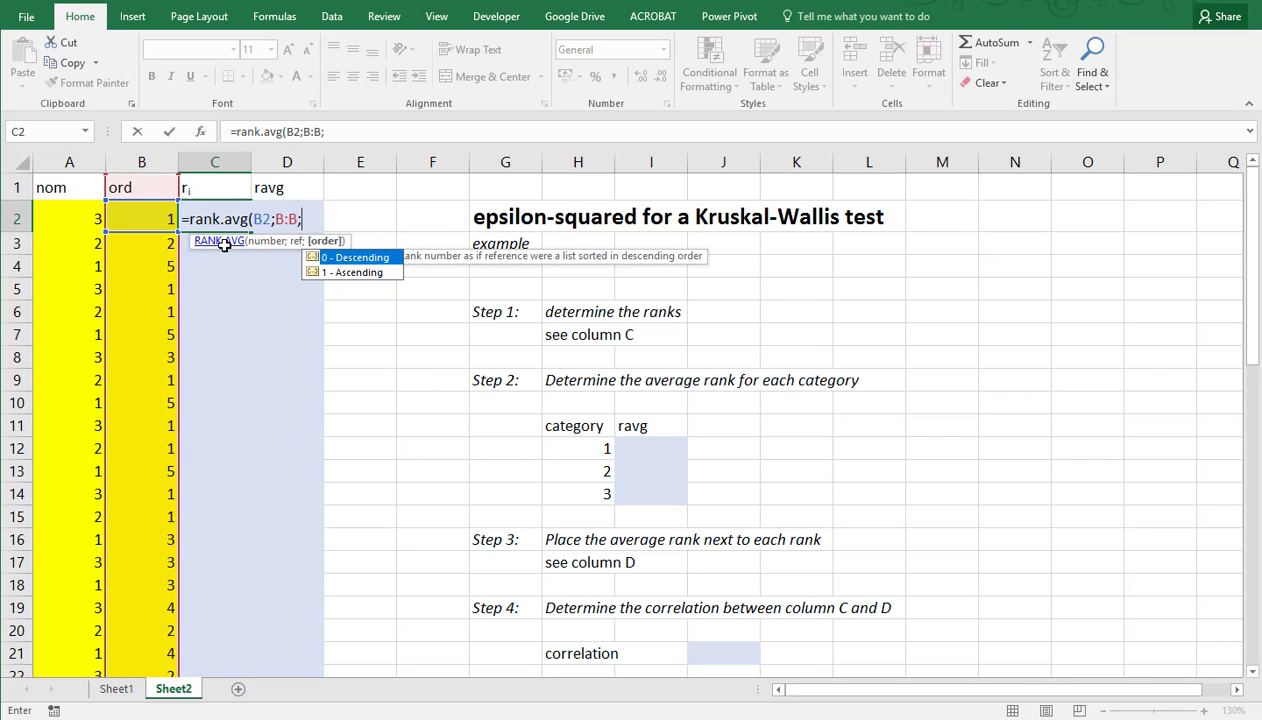
type("1)")
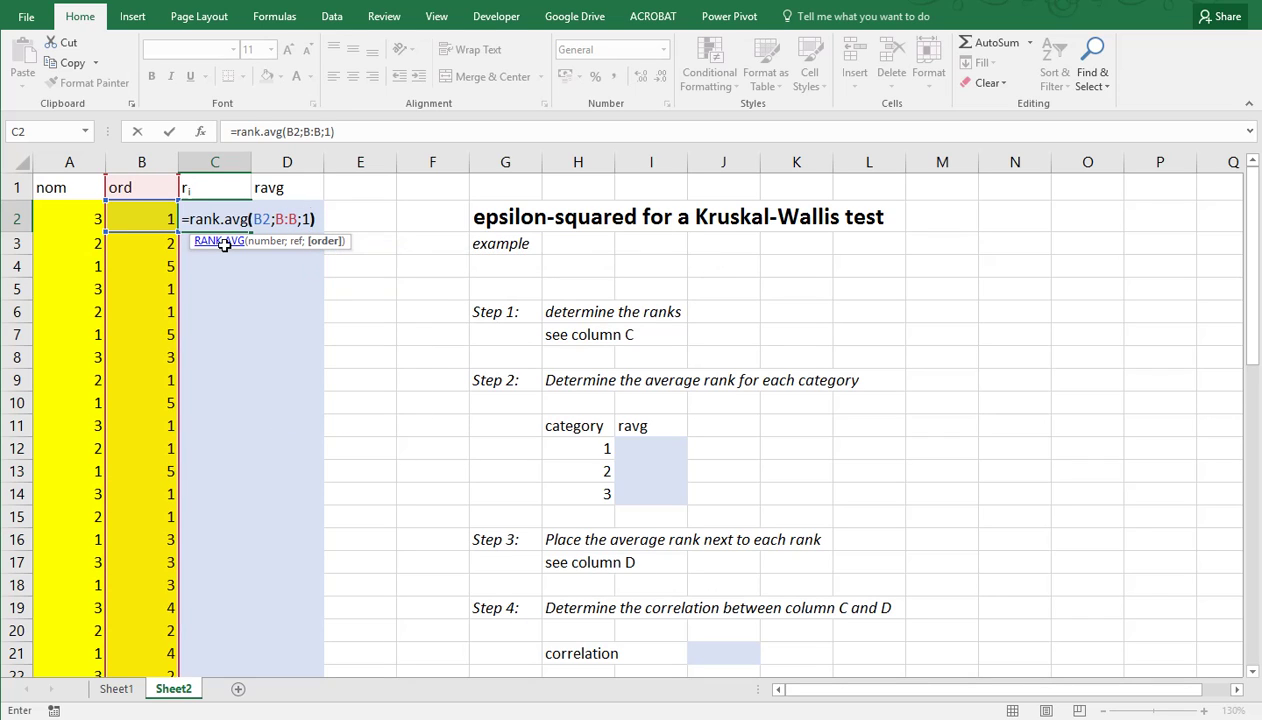
key("ctrl+Return")
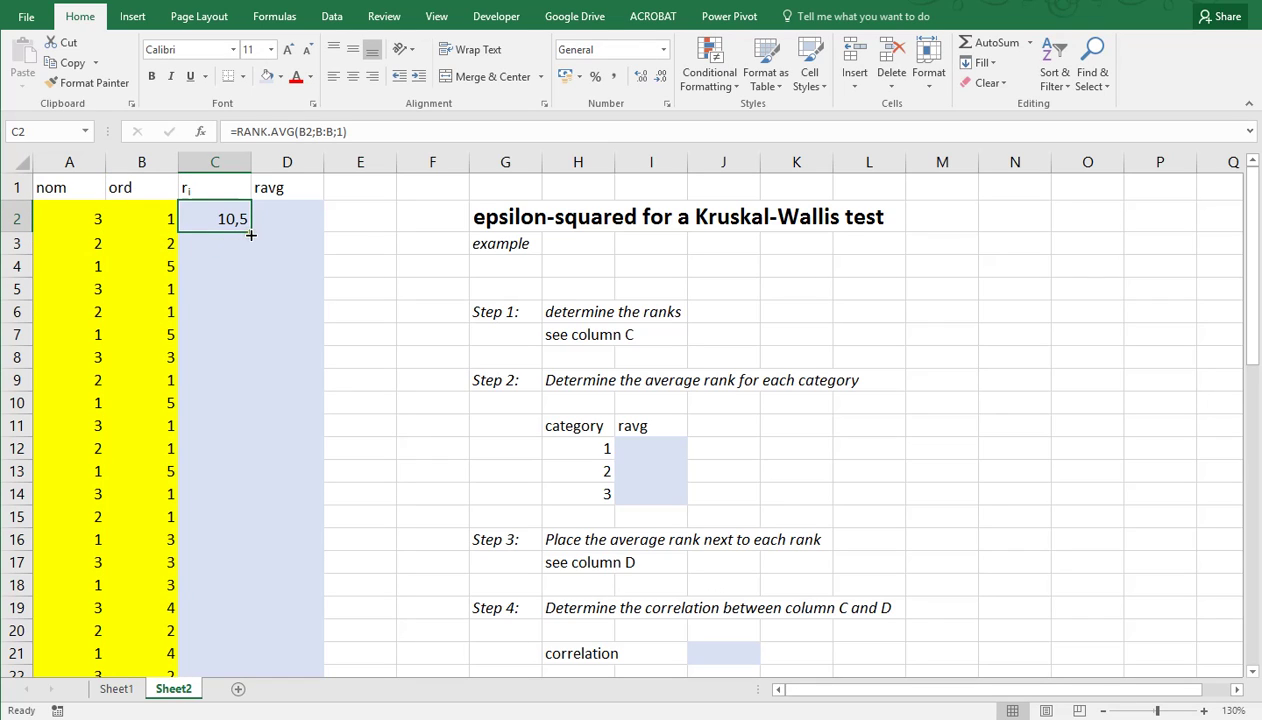
double_click(251, 233)
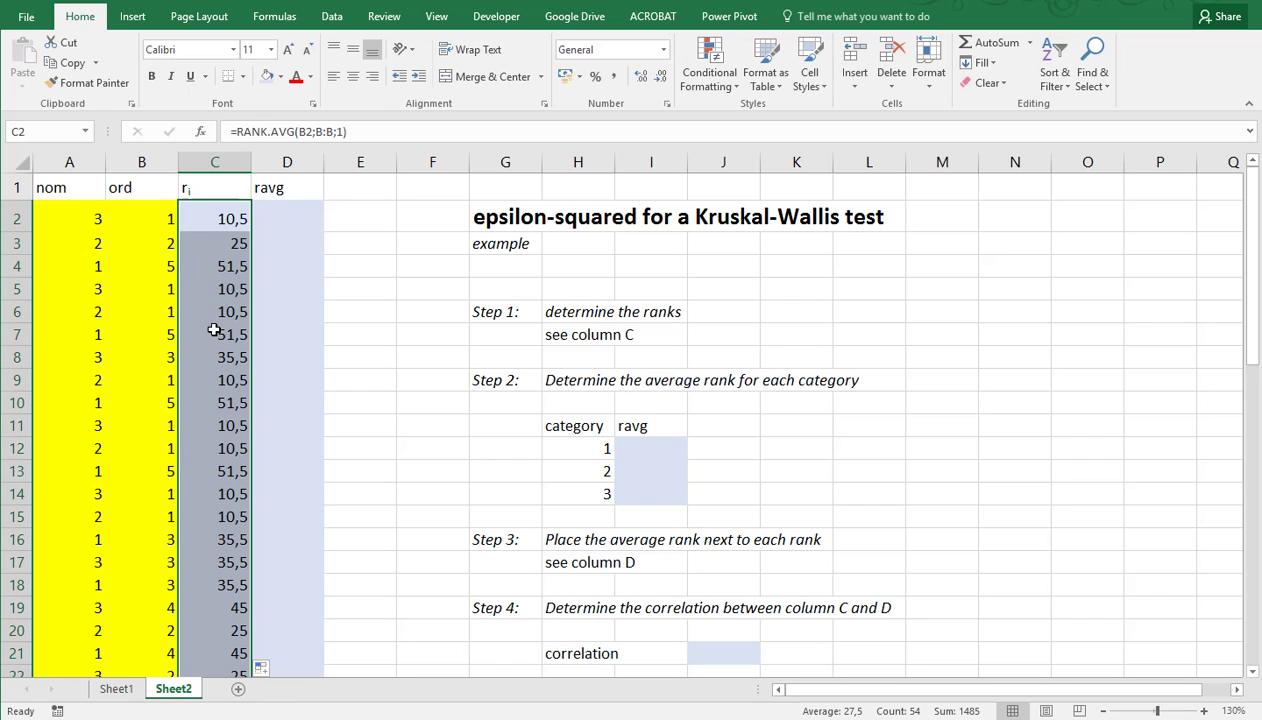
left_click(484, 381)
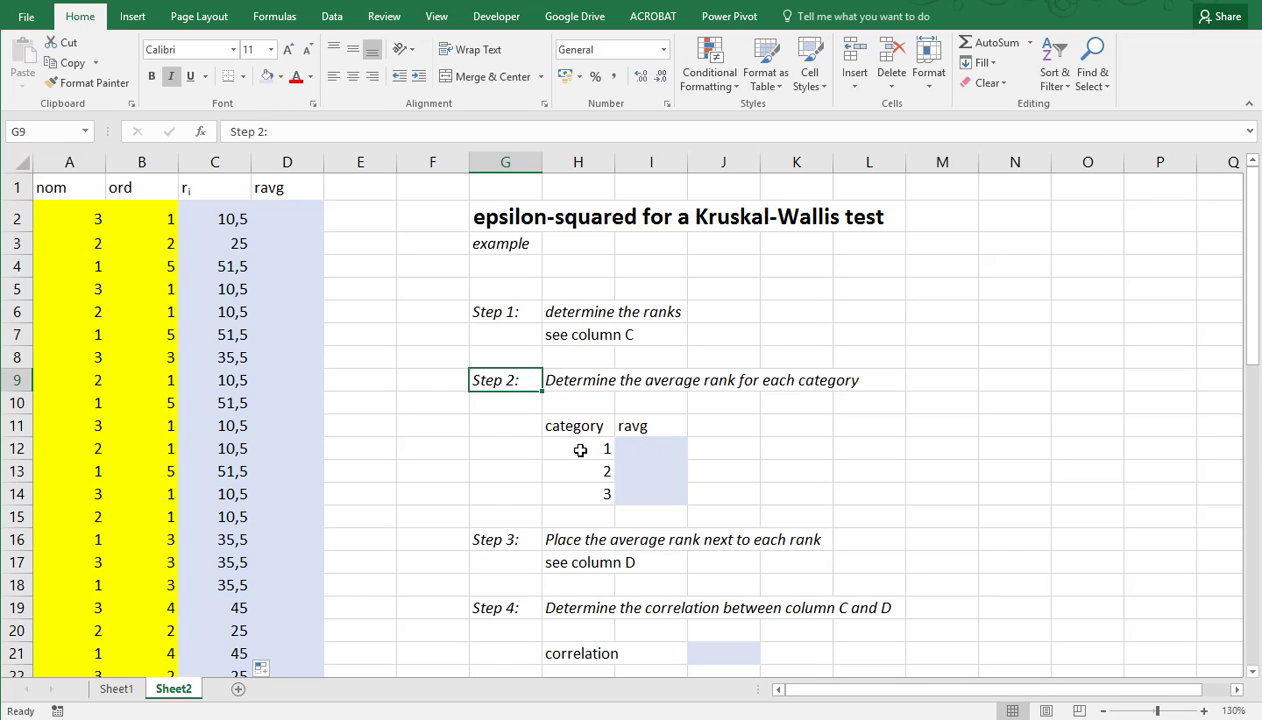
- Build an AVERAGEIF in I12 that averages column C ranks where column A matches category H12
left_click_drag(580, 450, 577, 485)
left_click(641, 449)
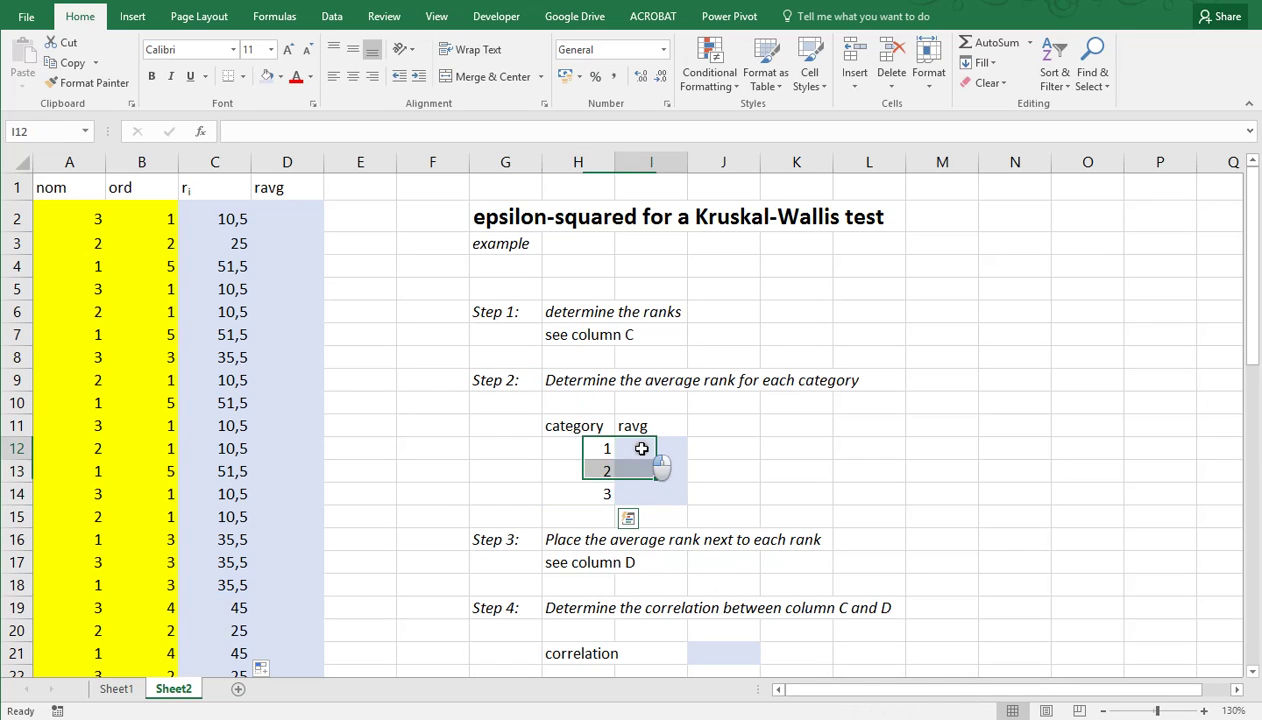
type("=")
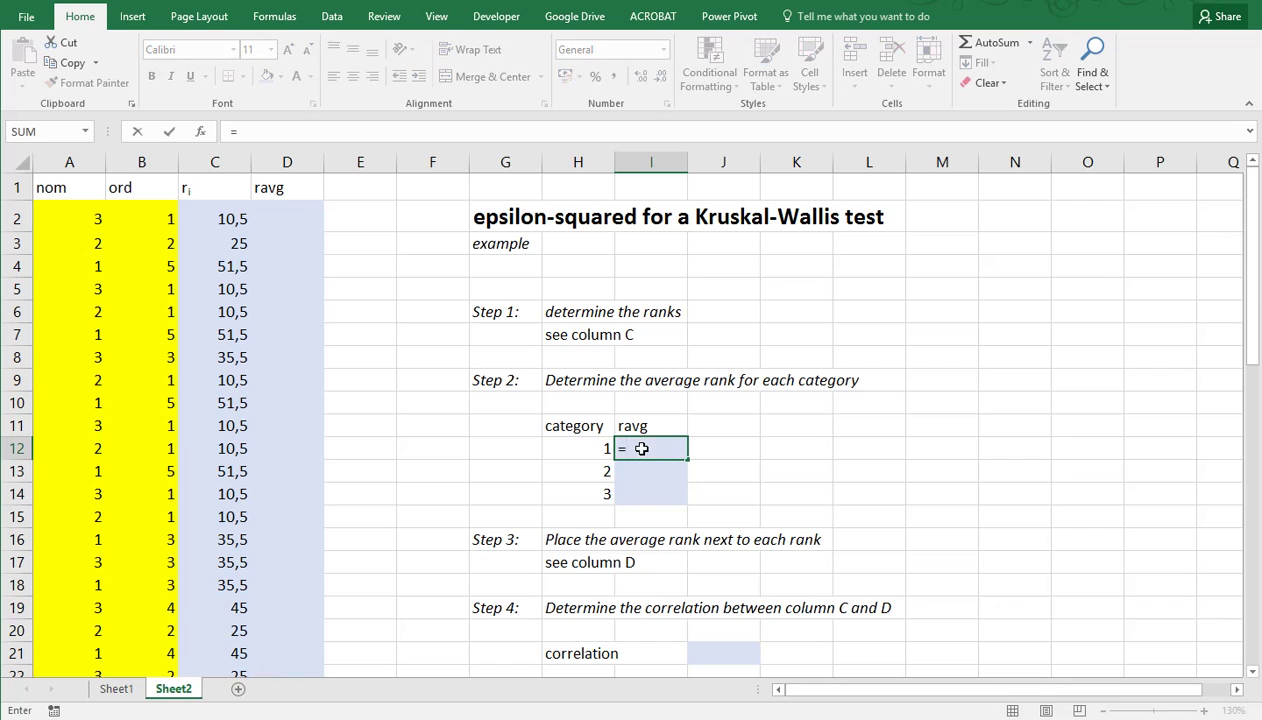
type("average")
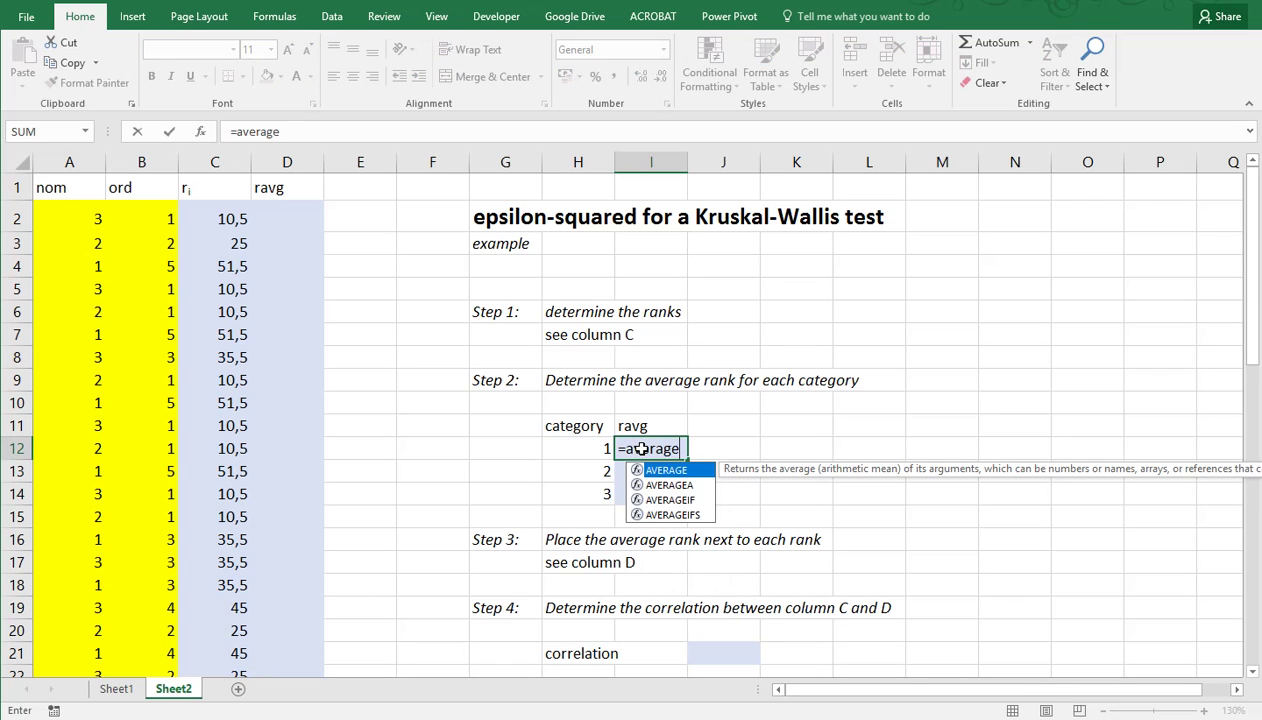
type("if(")
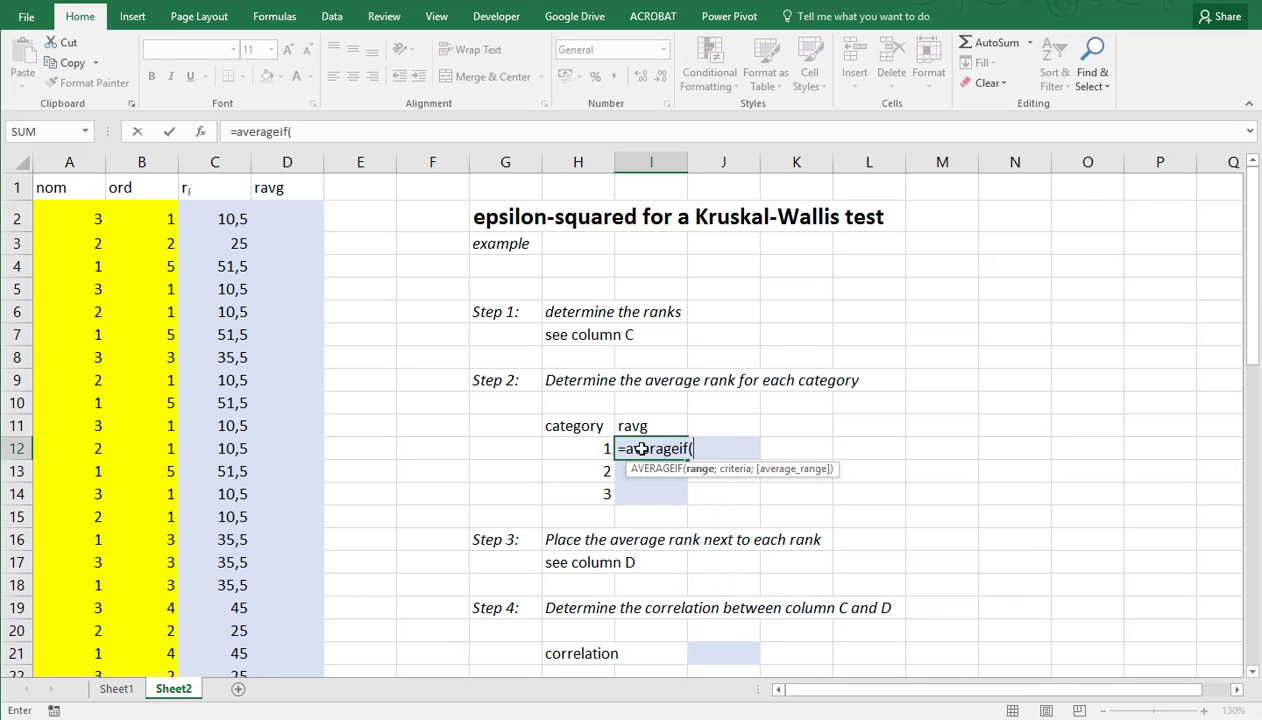
left_click(69, 162)
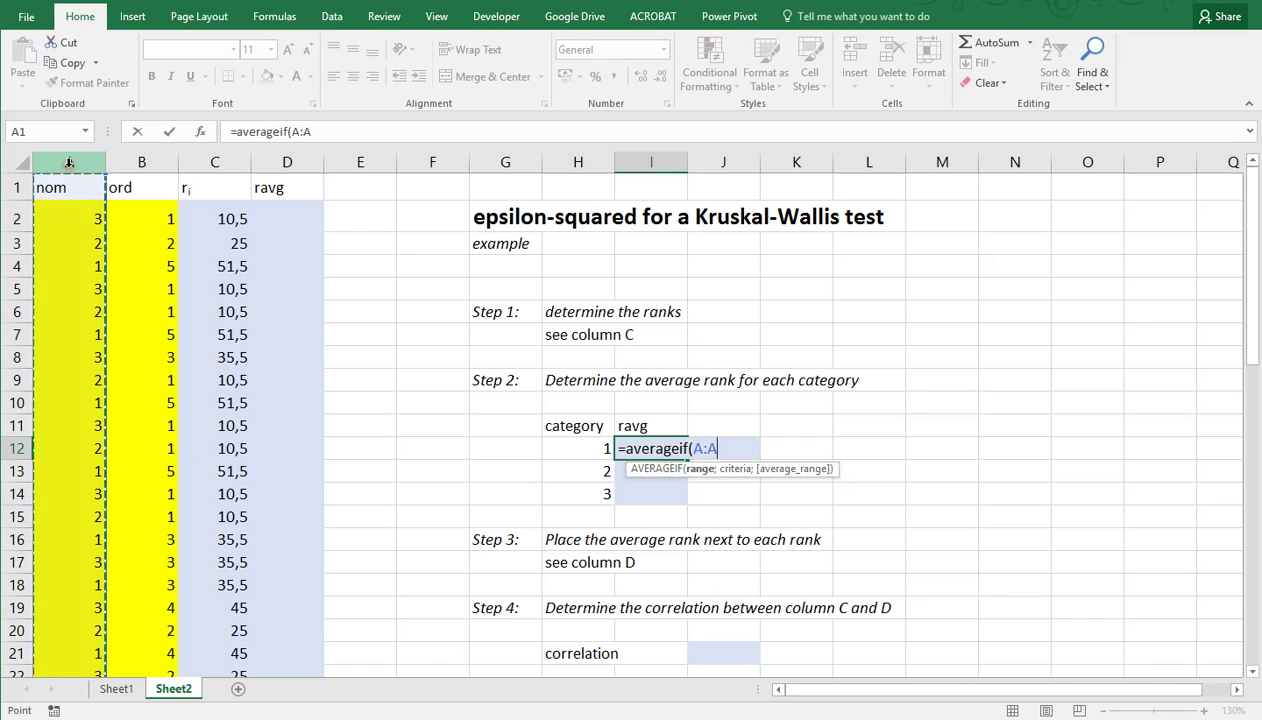
type(";")
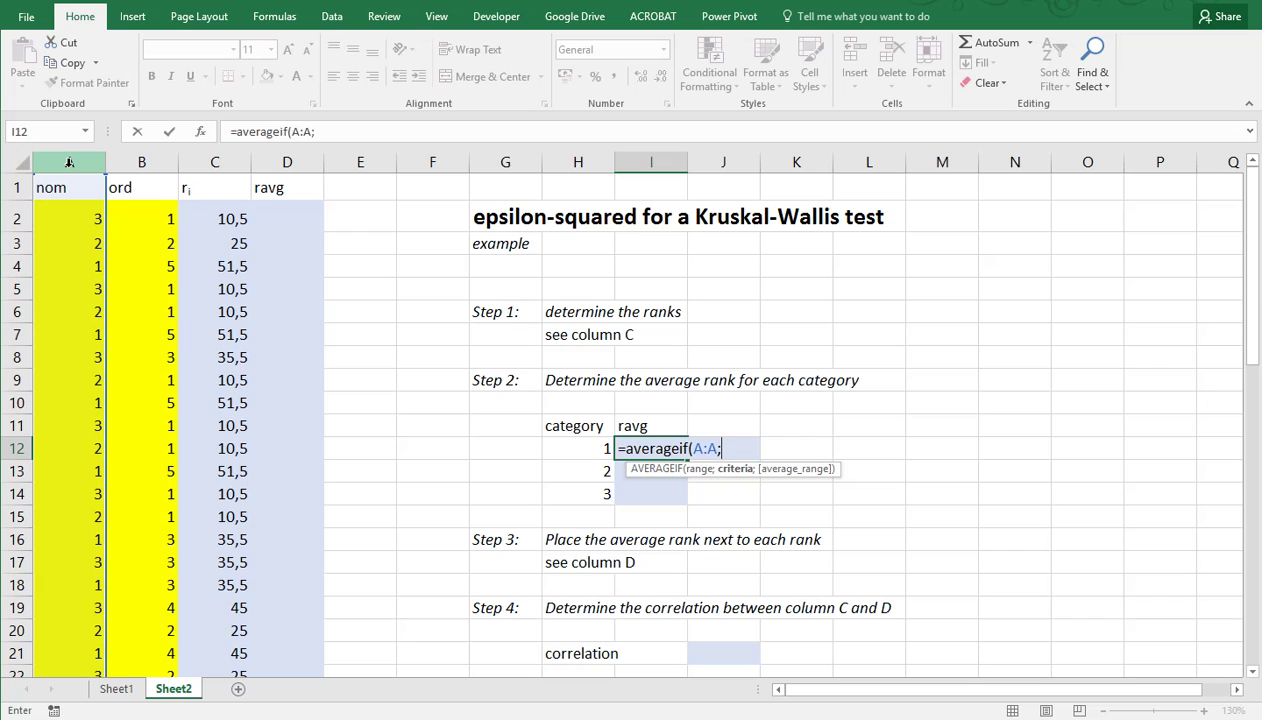
key("Left")
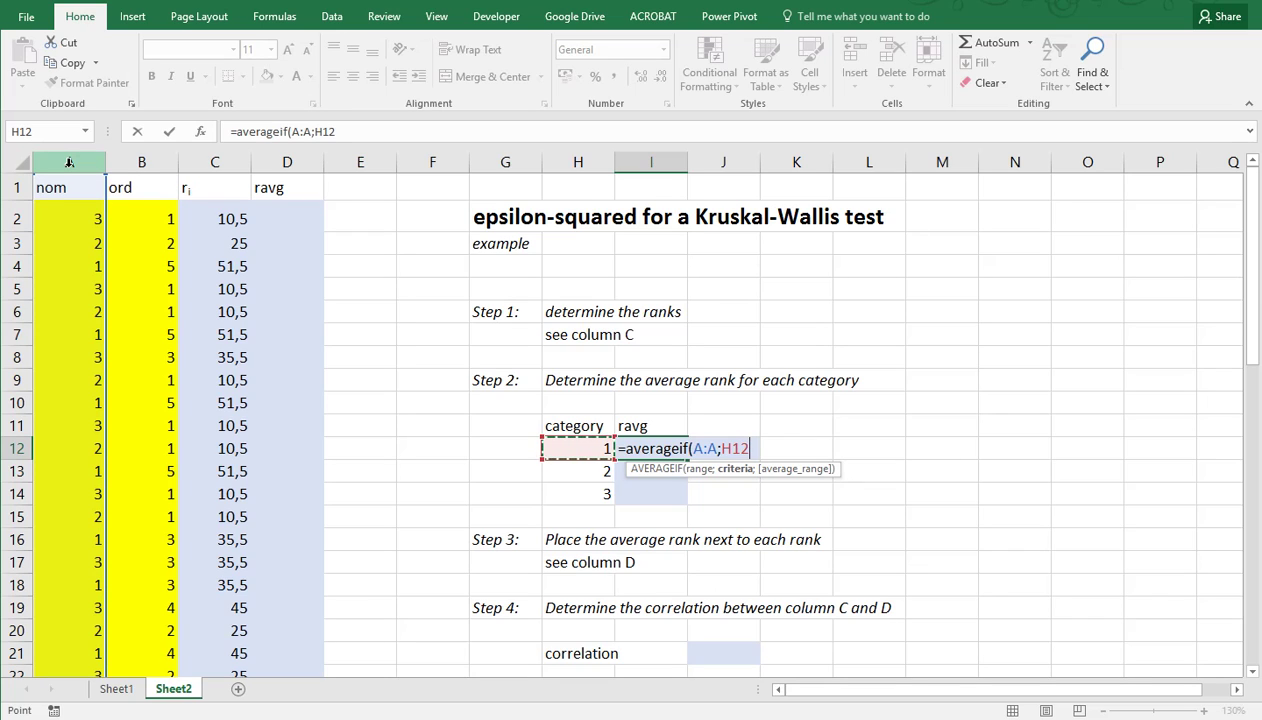
type(";")
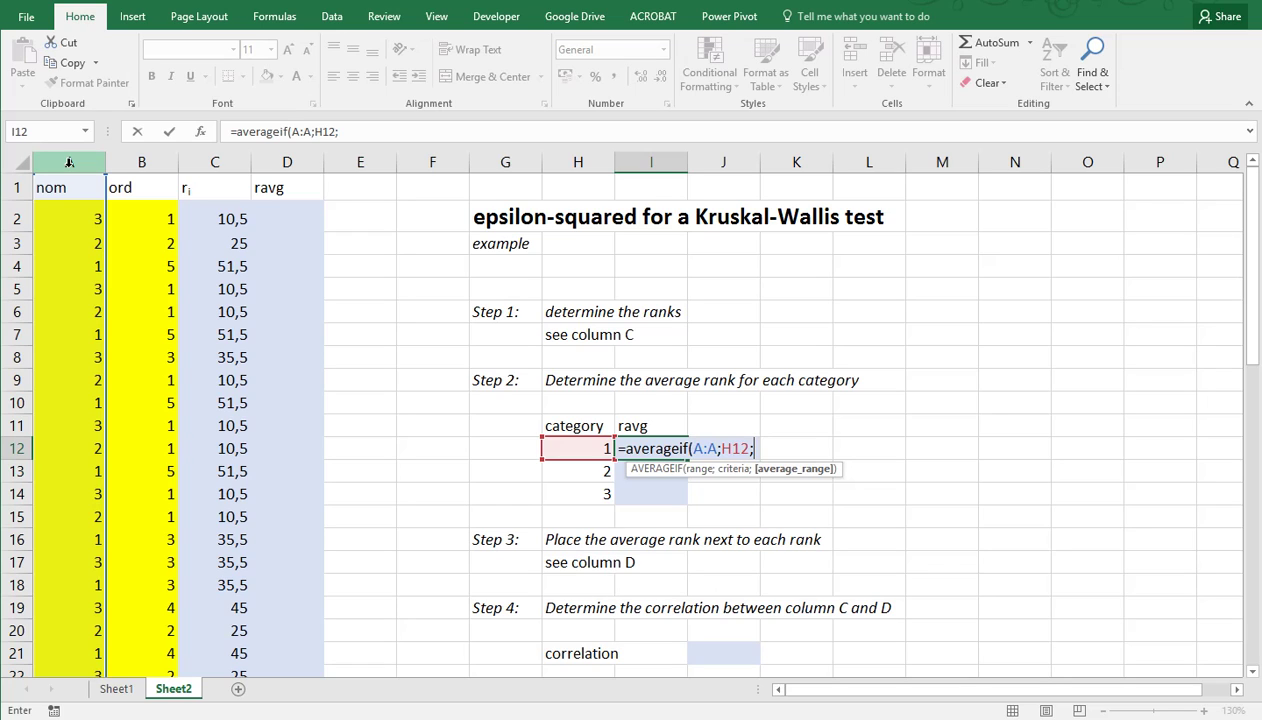
left_click(205, 161)
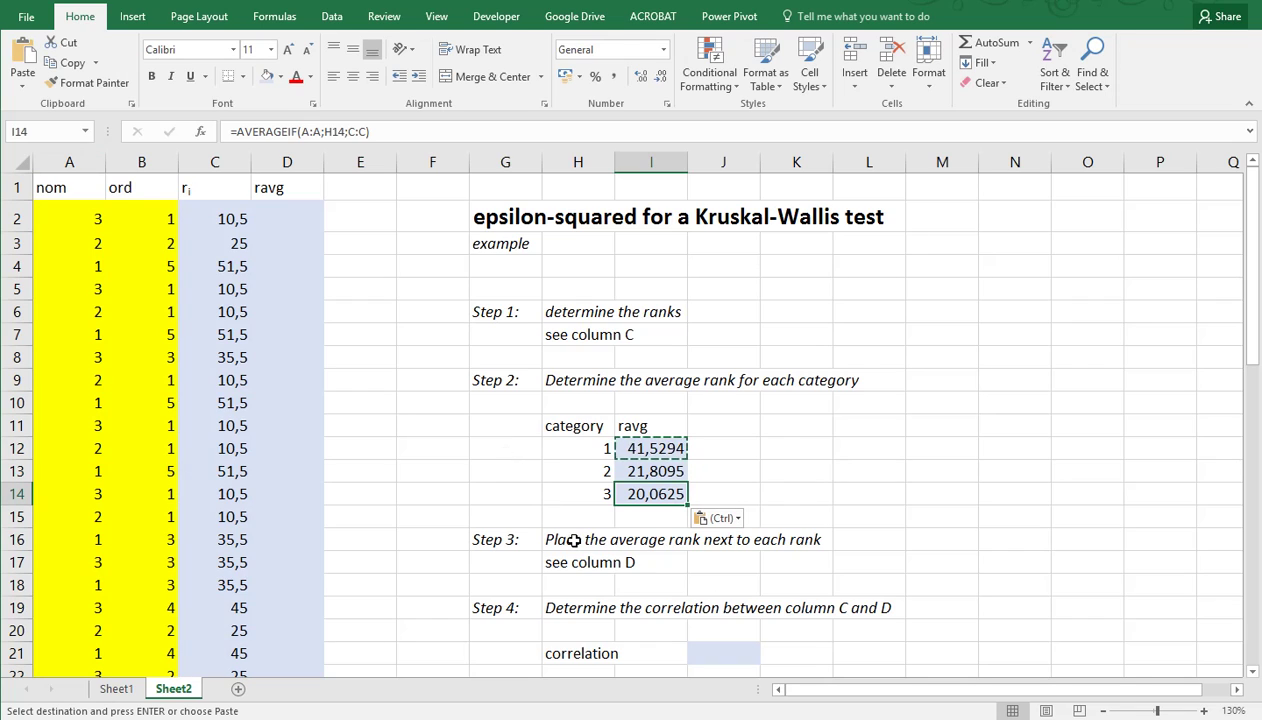
- Type =VLOOKUP(A2;$H$12:$I$14;2;0) in D2 with an absolute category table reference
left_click(286, 224)
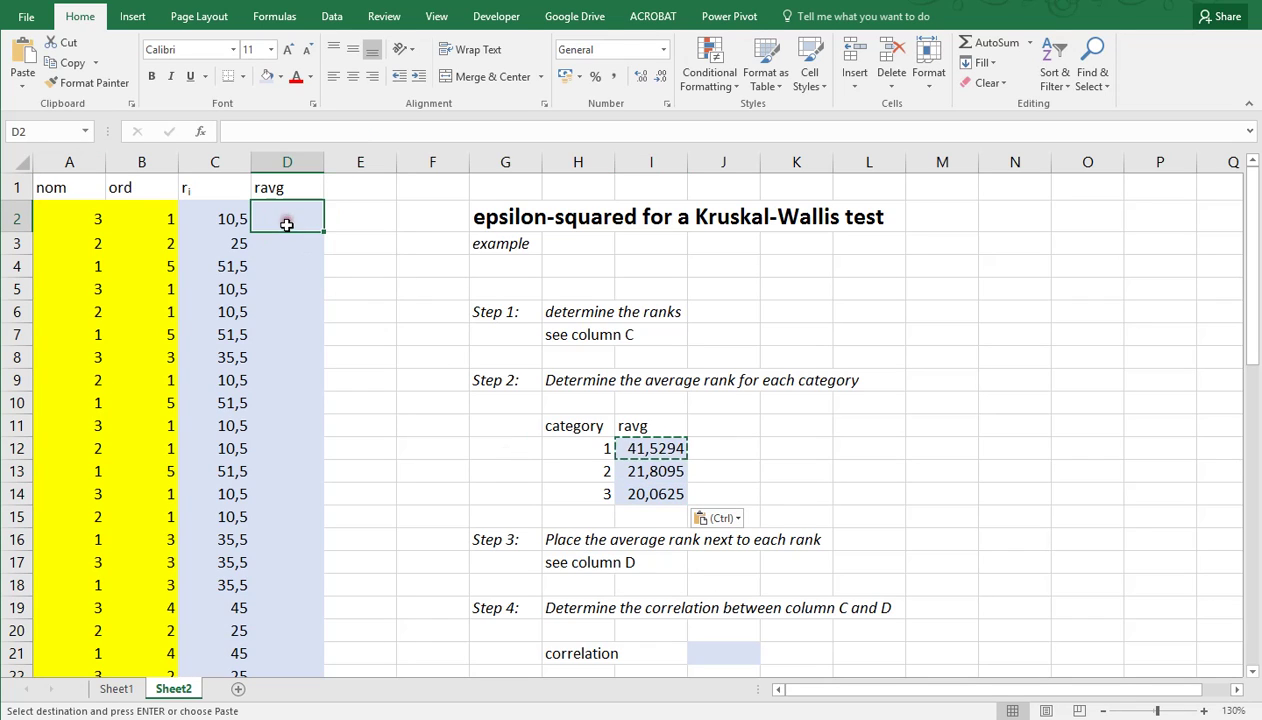
type("=")
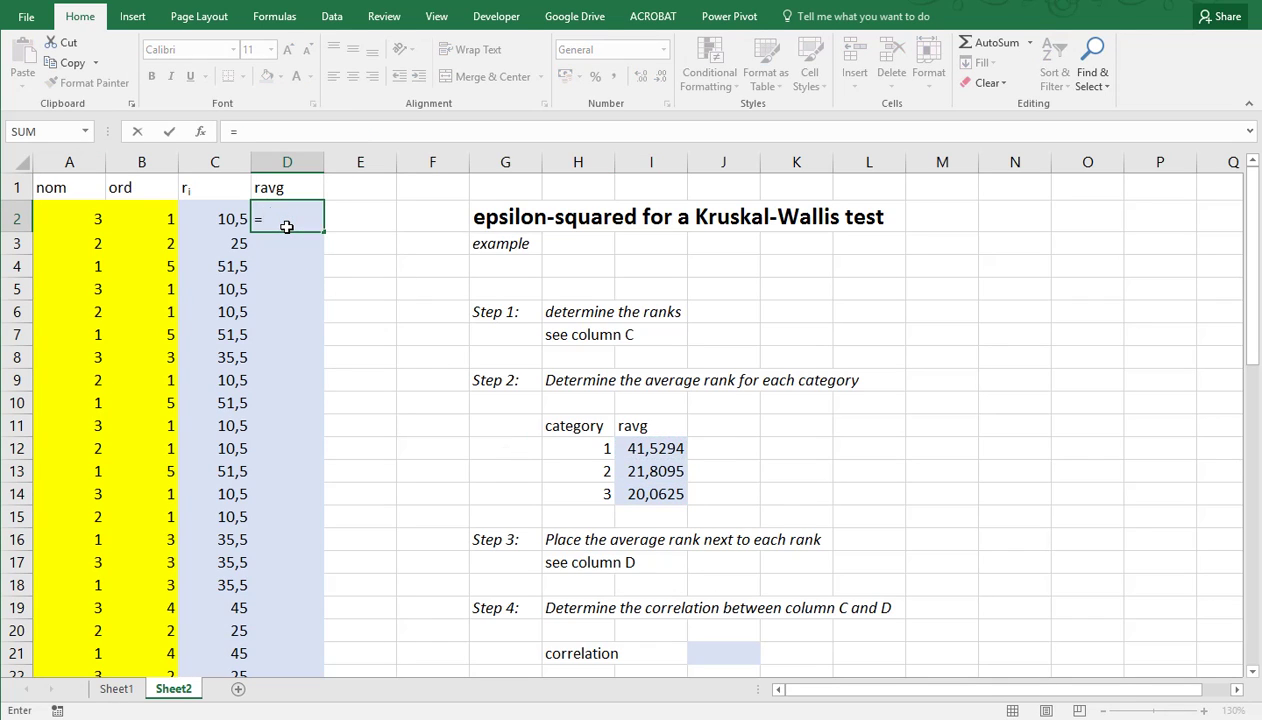
type("vlookup(")
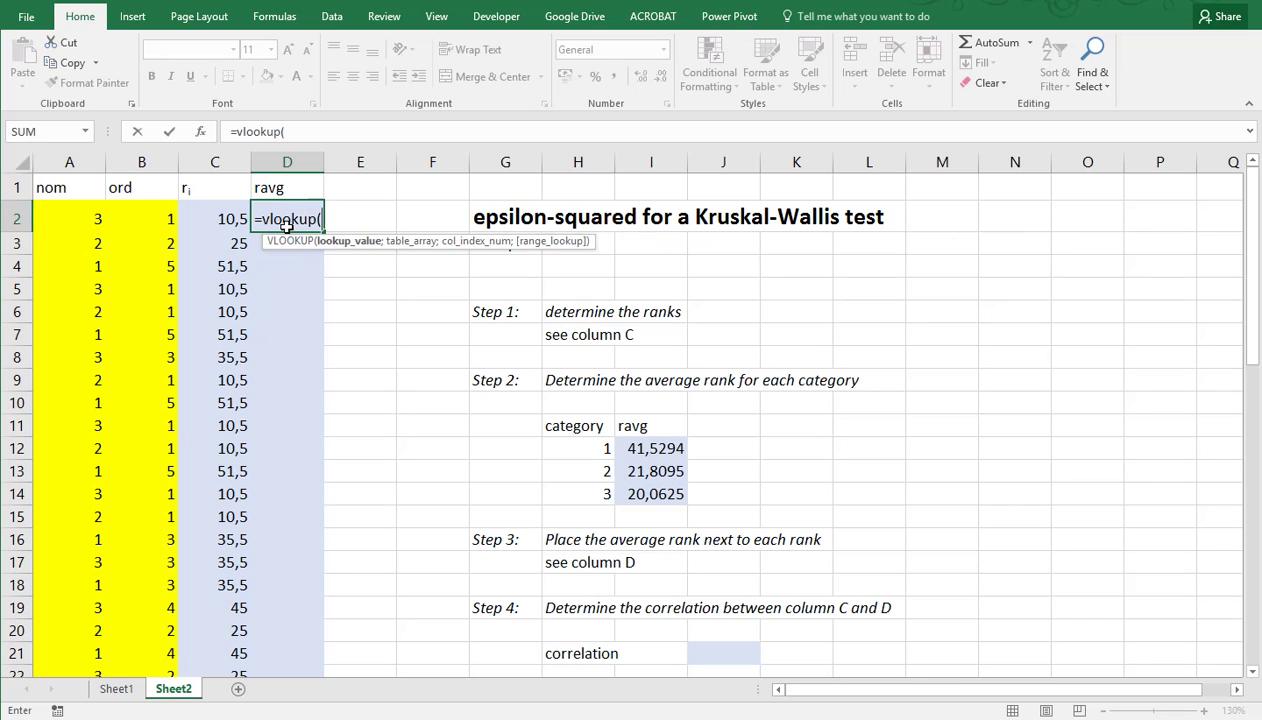
left_click(72, 218)
type(";")
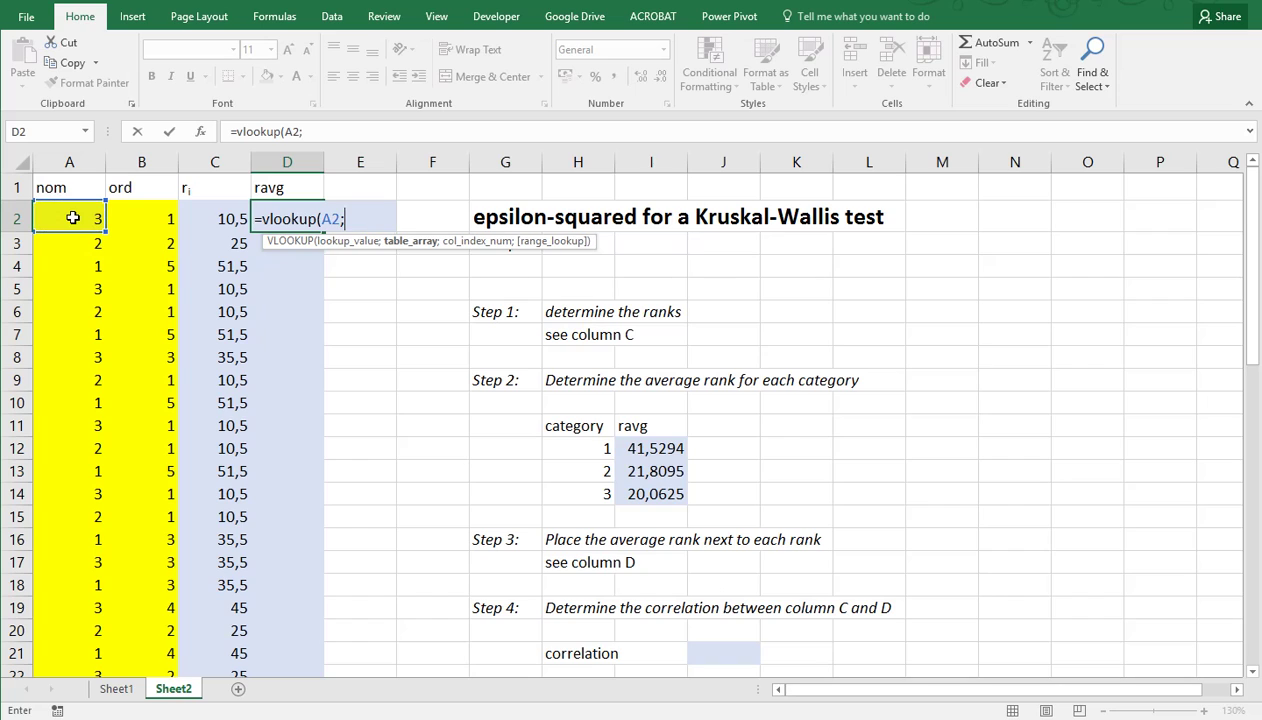
left_click_drag(572, 448, 650, 488)
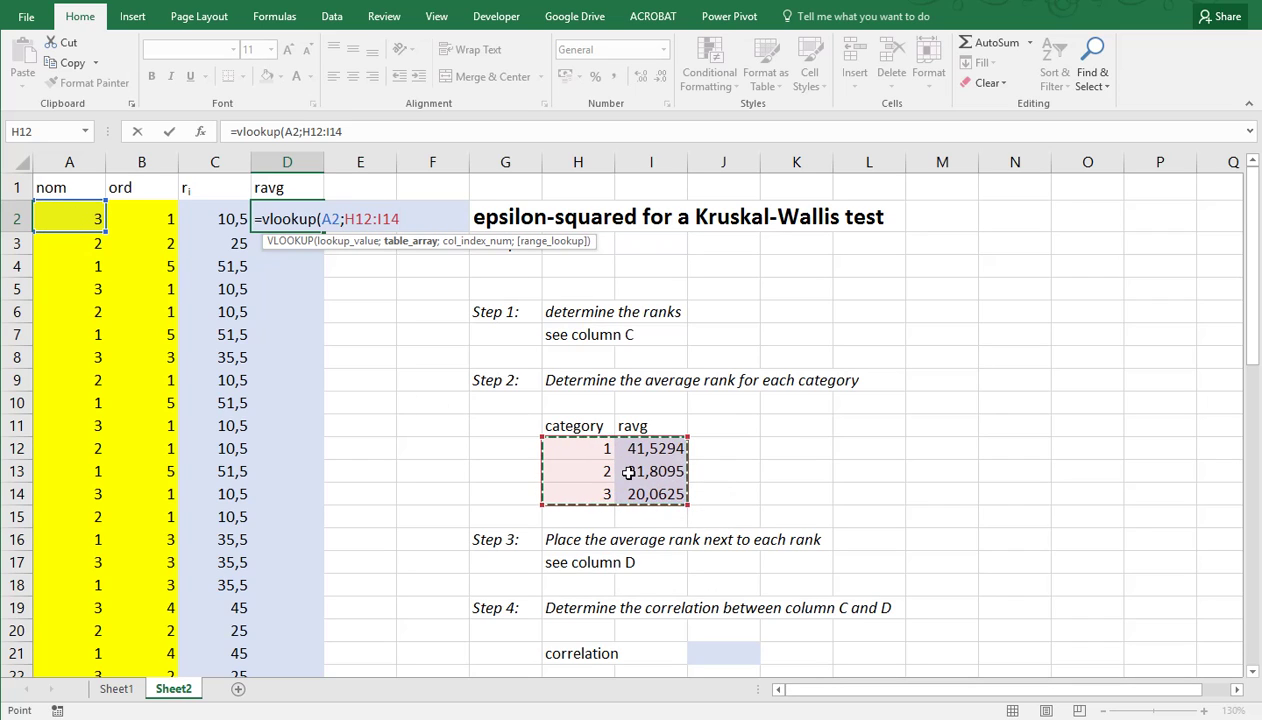
key("F4")
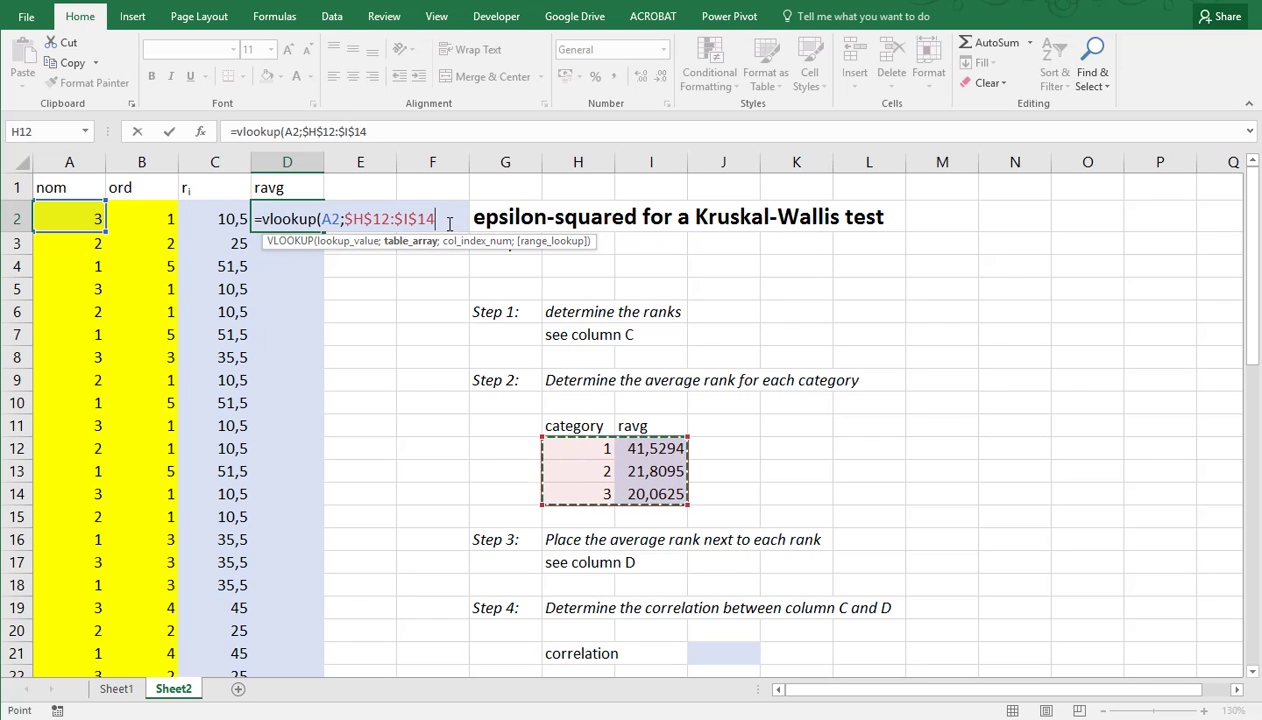
type(";")
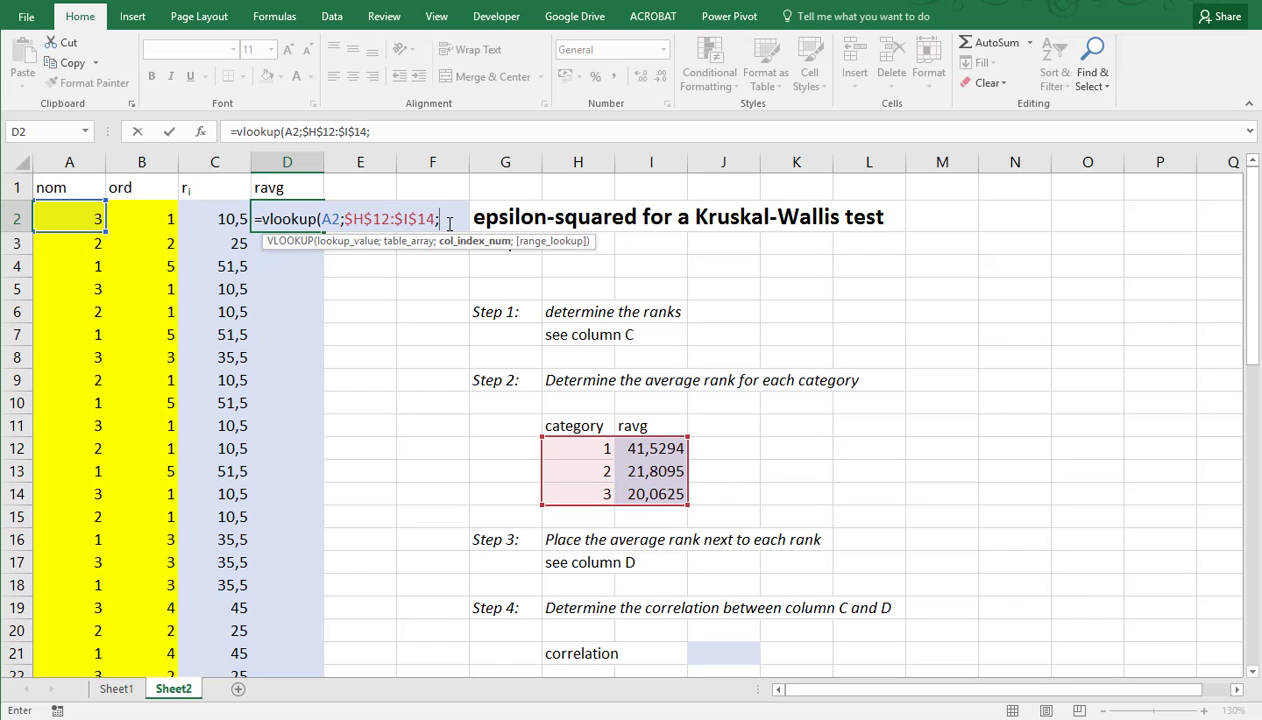
type("2;")
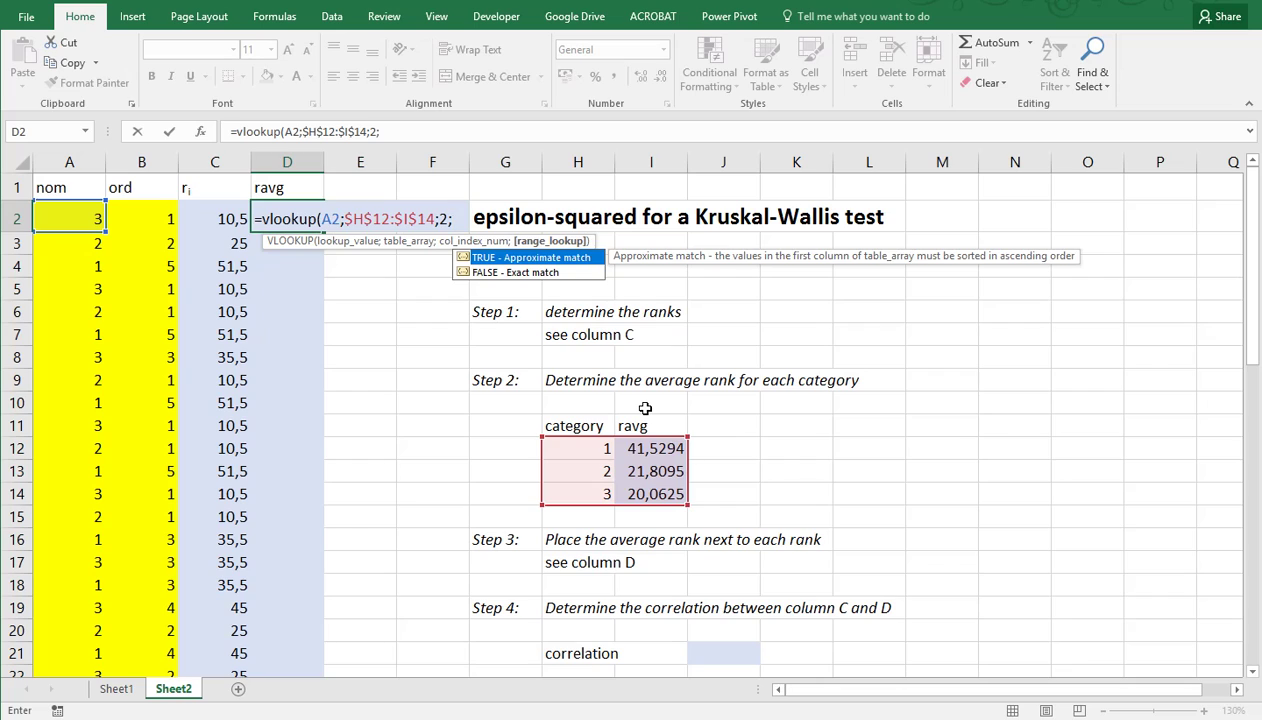
type("0)")
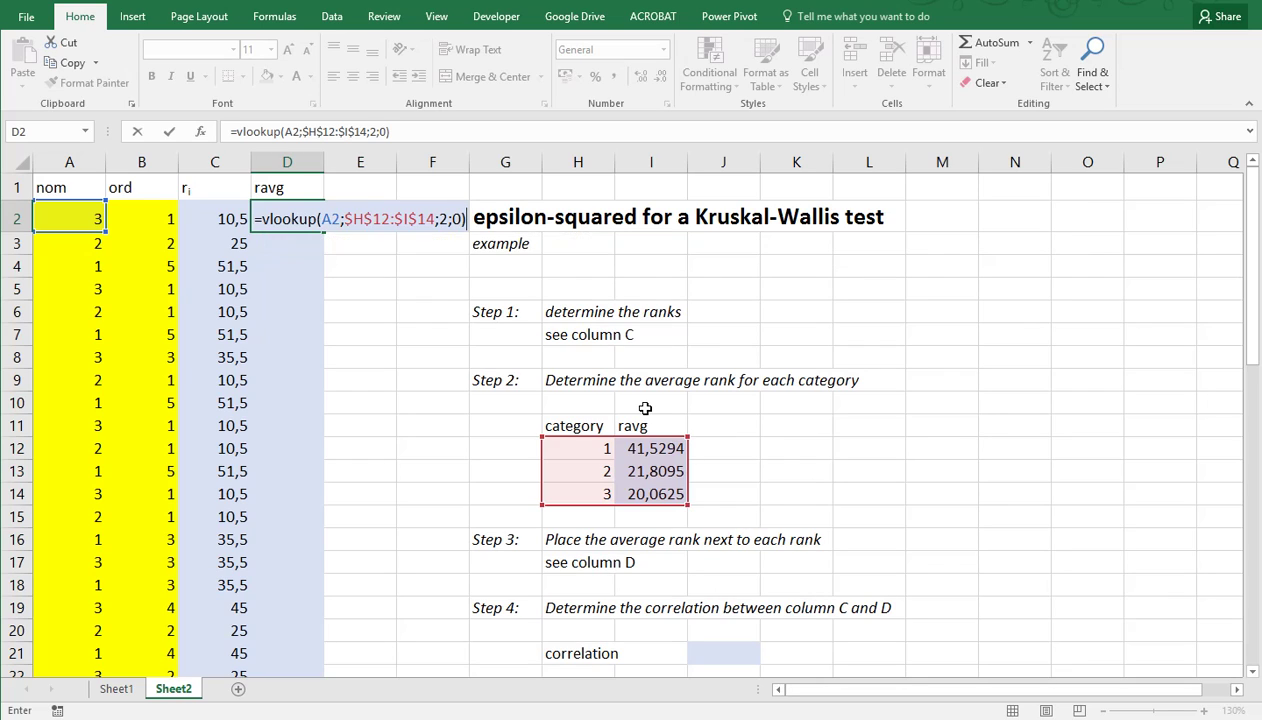
- Commit the D2 lookup and copy it down the whole of column D
key("Return")
key("Up")
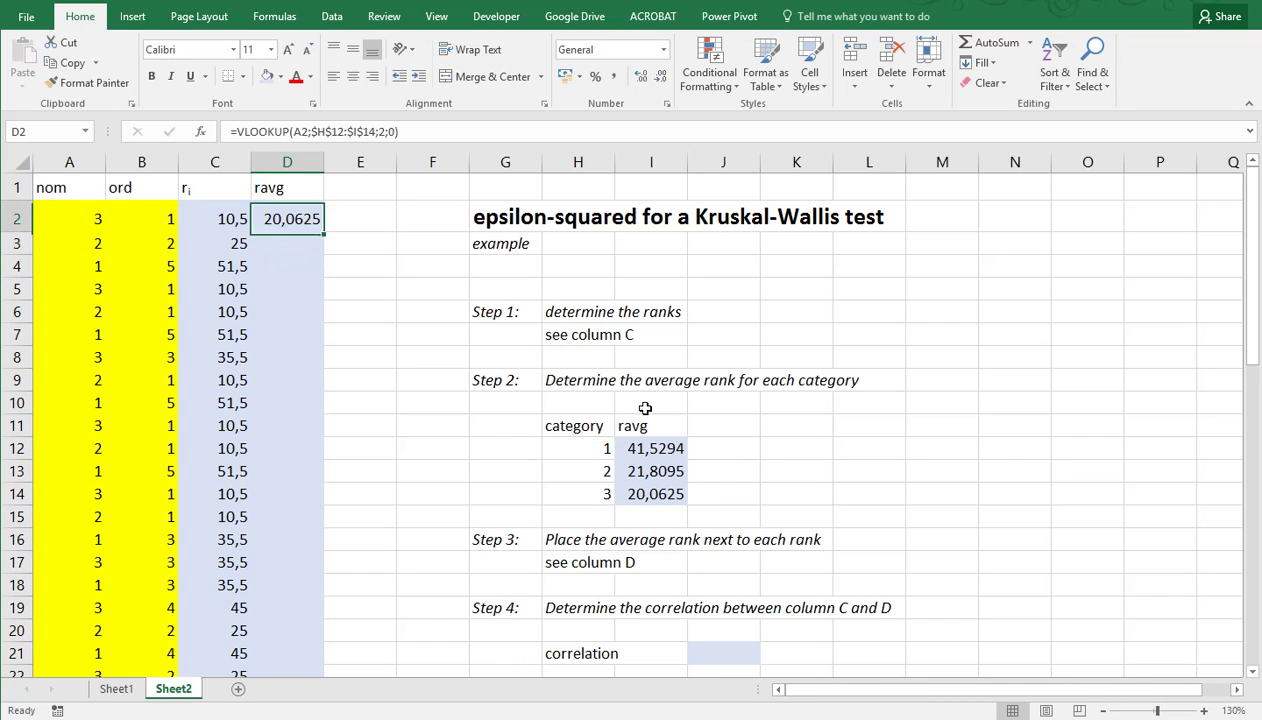
double_click(323, 231)
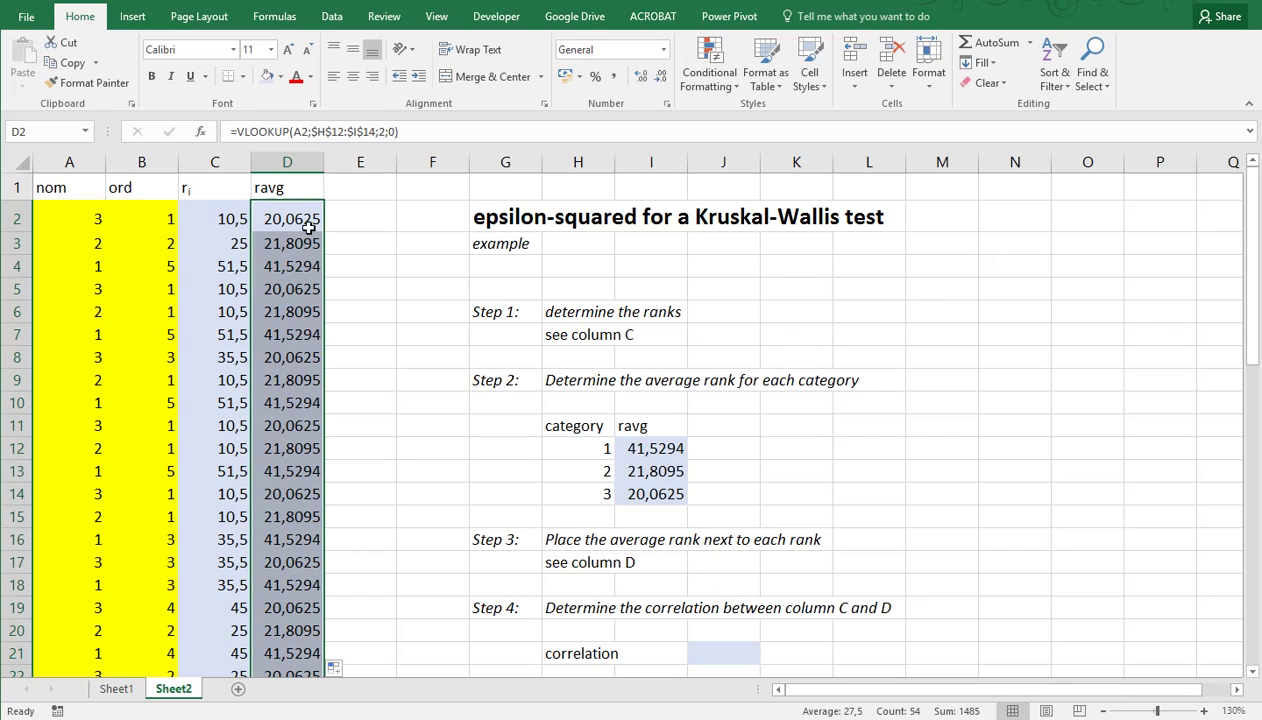
left_click(570, 562)
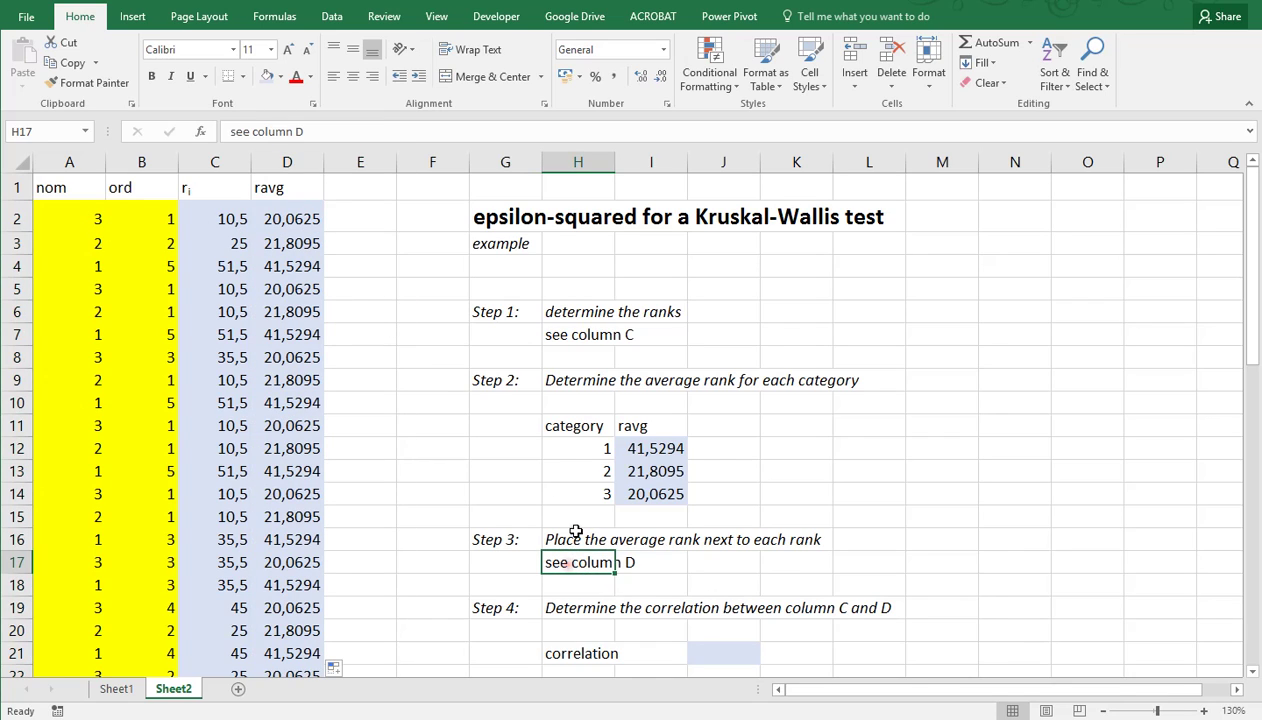
- Enter =CORREL(C:C;D:D) in J21 to get the correlation 0,63436
scroll(605, 548, "down", 1)
left_click(716, 568)
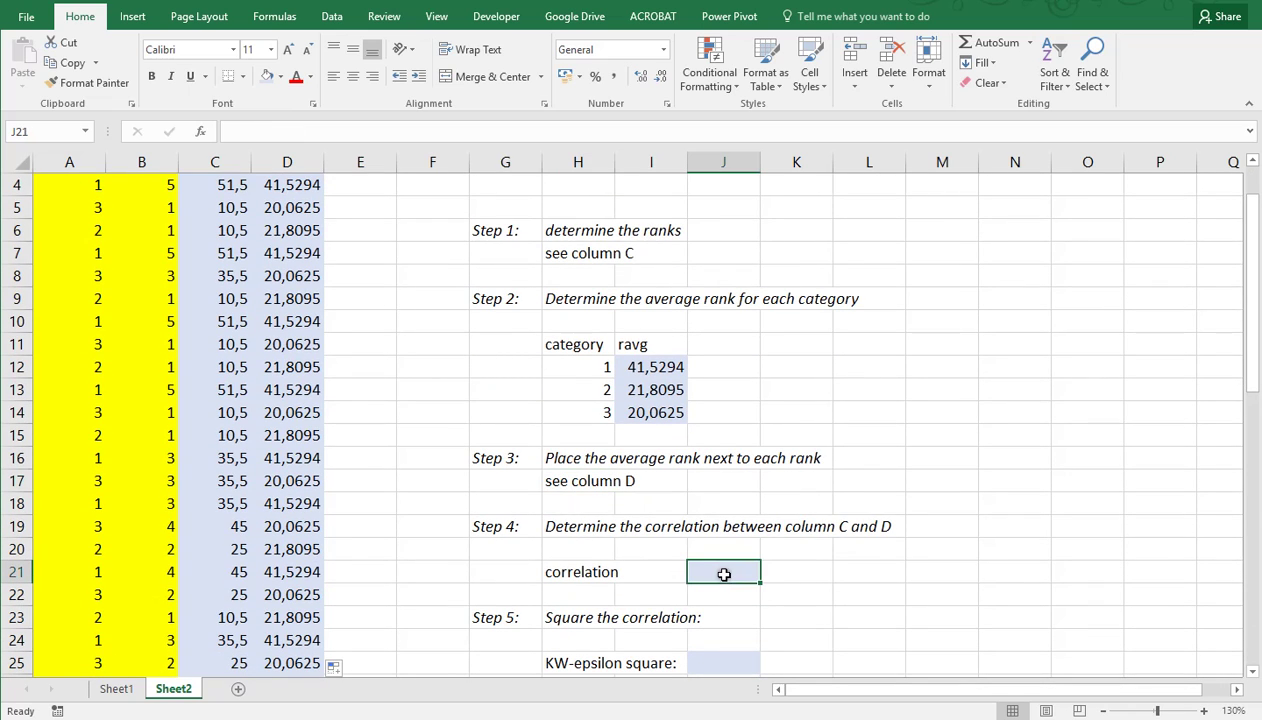
type("=")
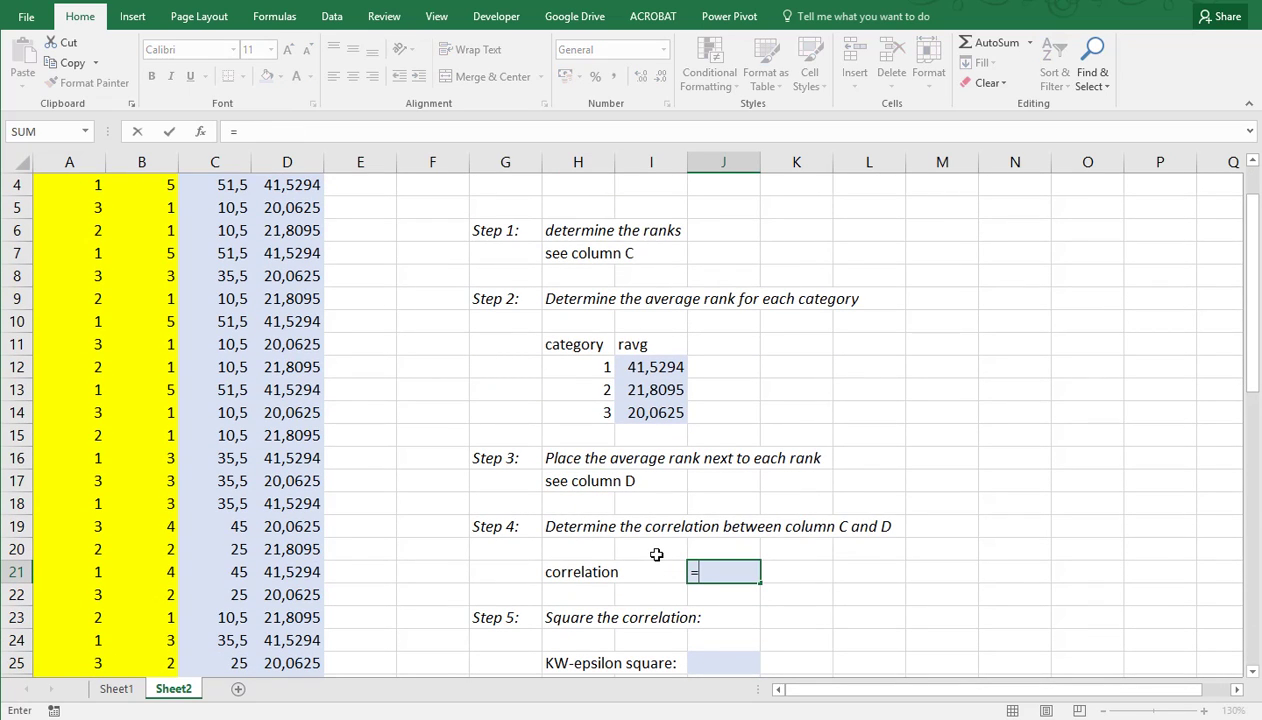
type("correl(")
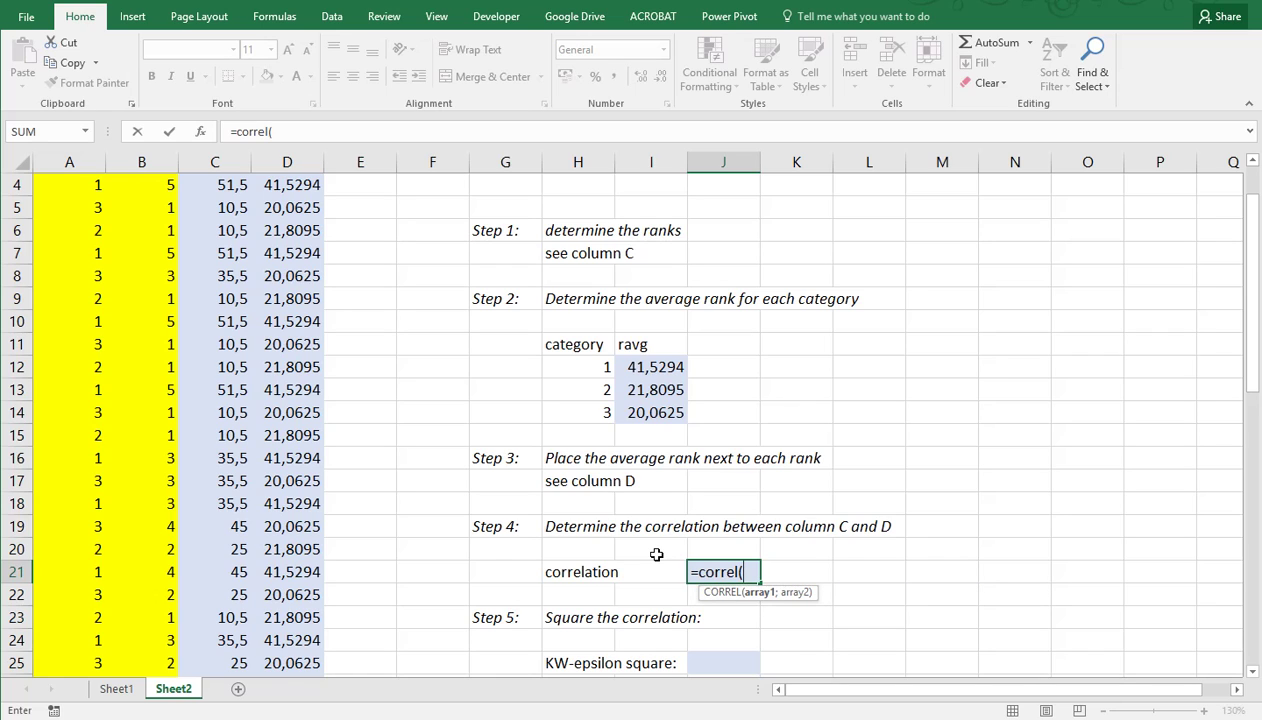
type("C:C")
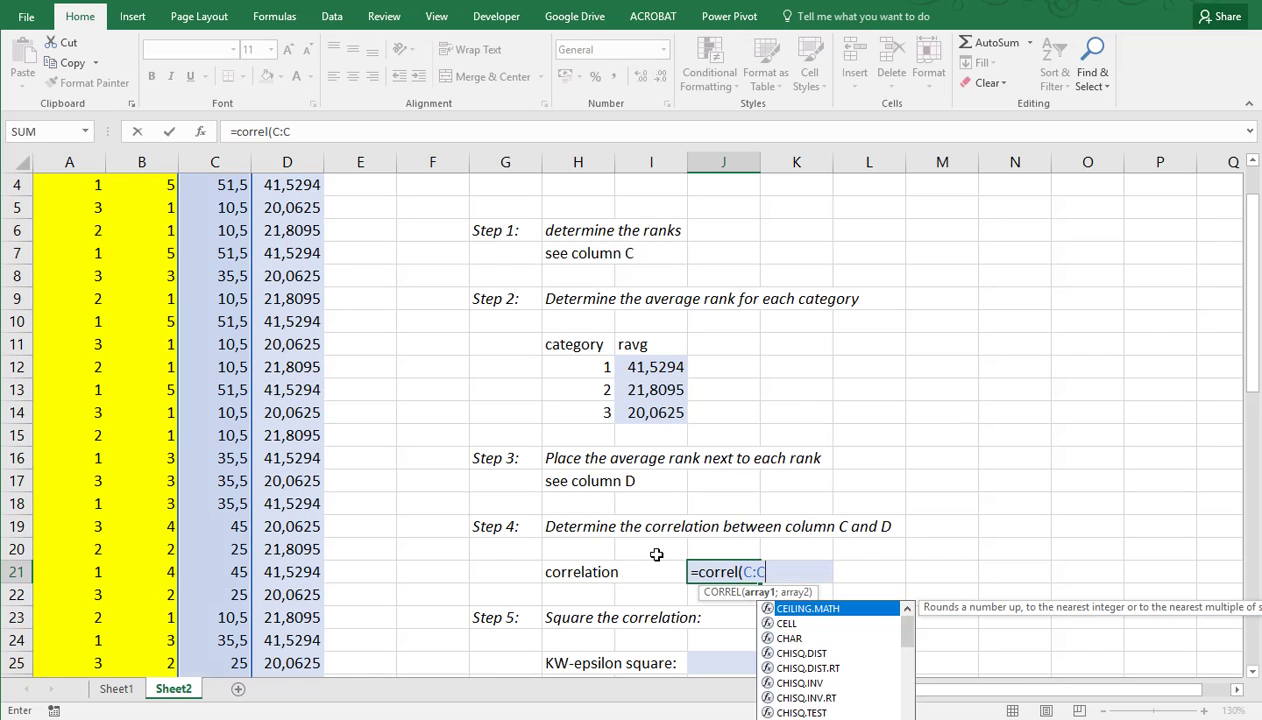
type(";D")
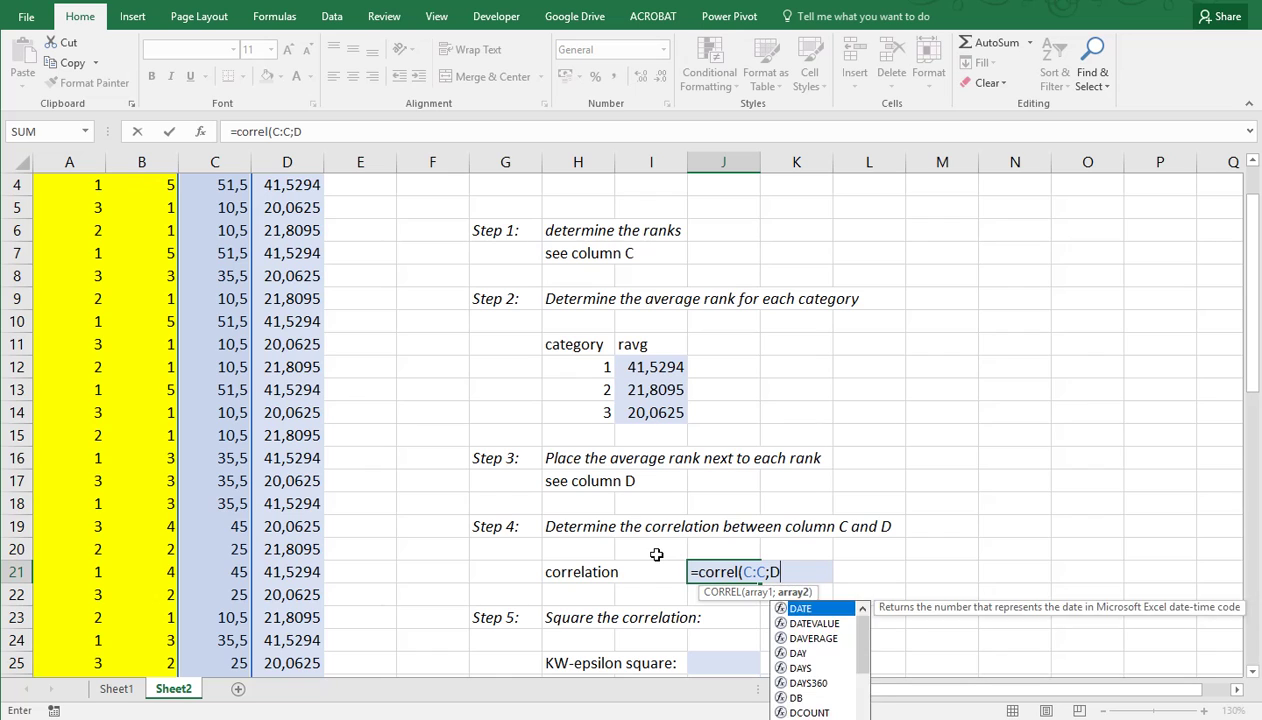
type(":D)")
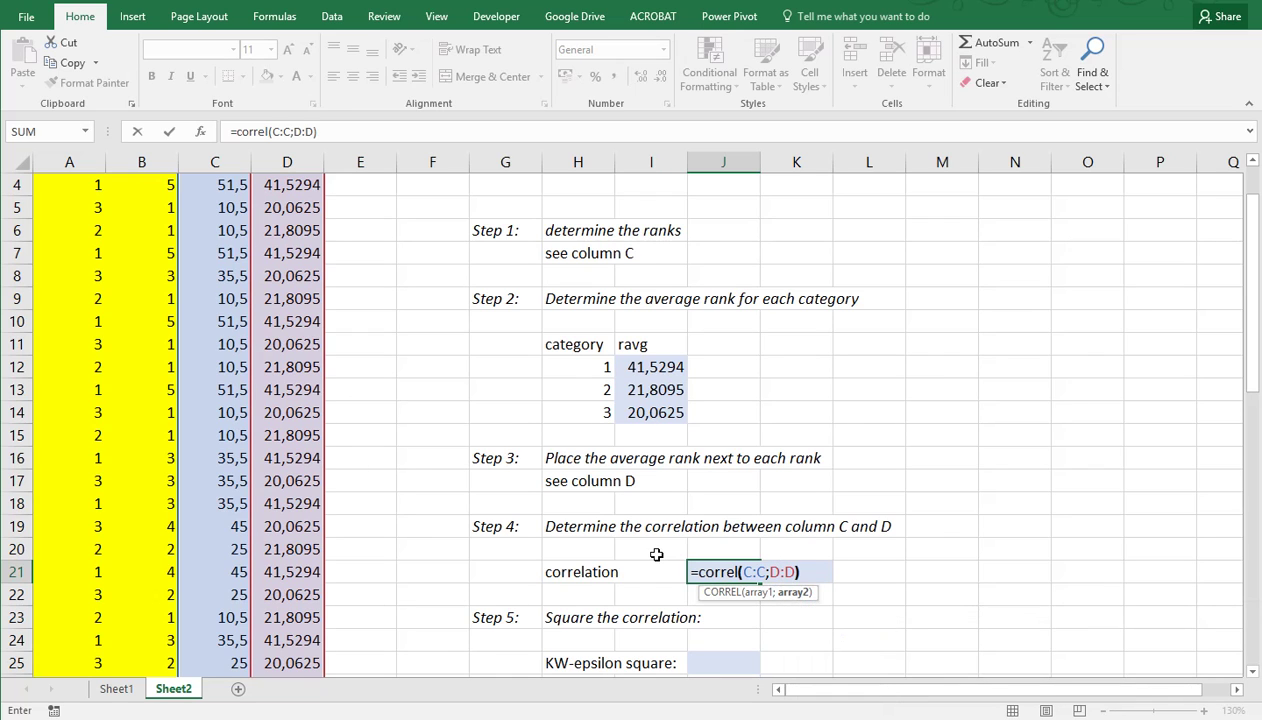
key("Return")
- Square J21 in J25 with =J21^2 for the KW-epsilon square 0,40242
scroll(662, 554, "down", 1)
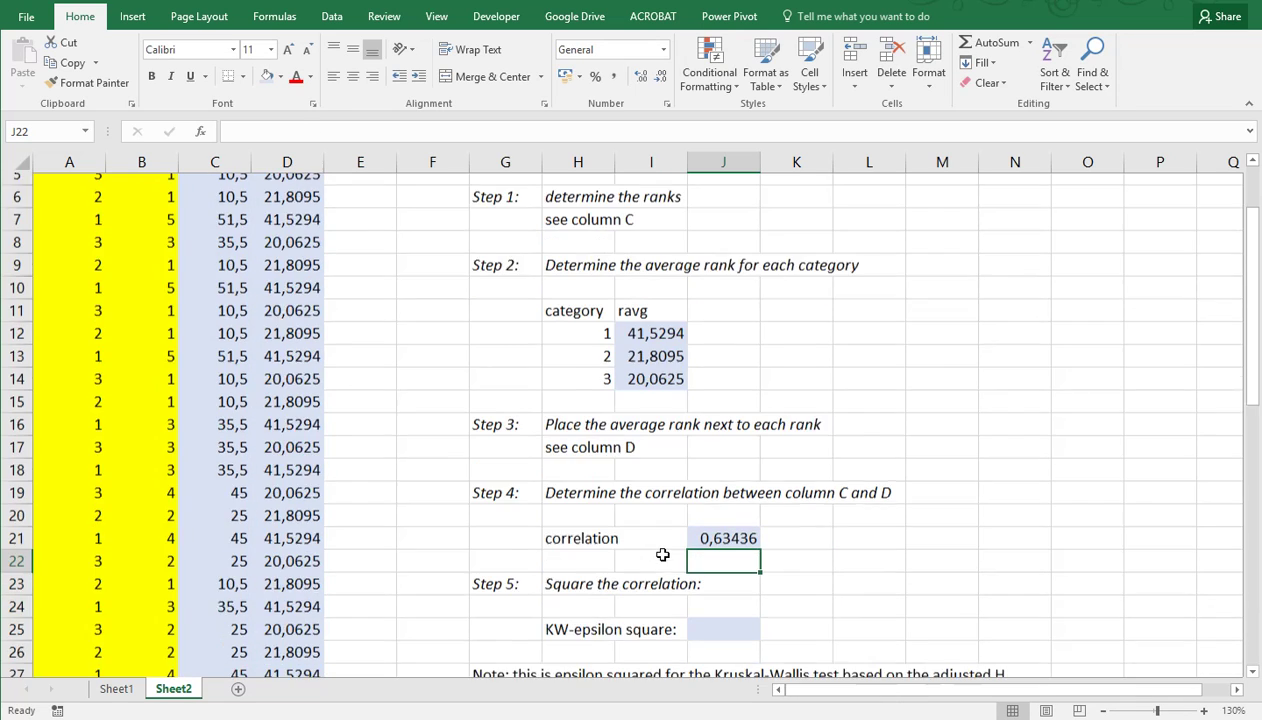
scroll(662, 554, "down", 1)
left_click(705, 594)
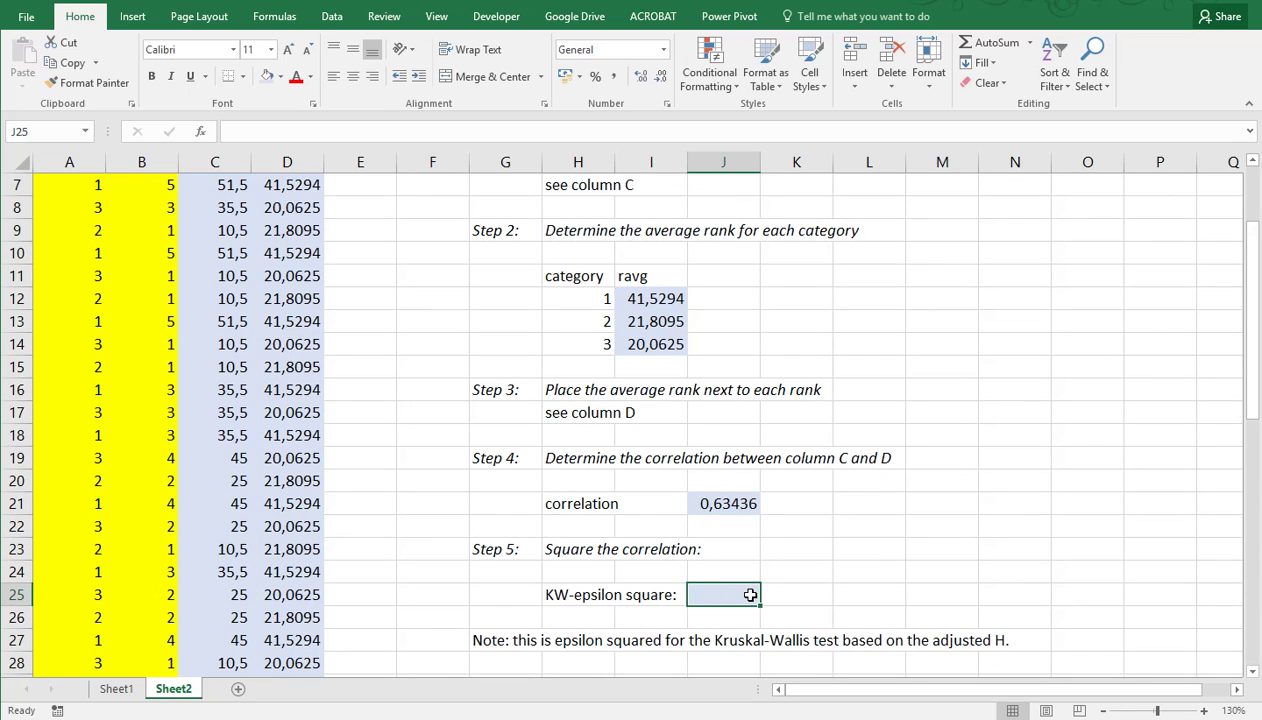
type("=")
key("Up")
key("Up")
key("Up")
key("Up")
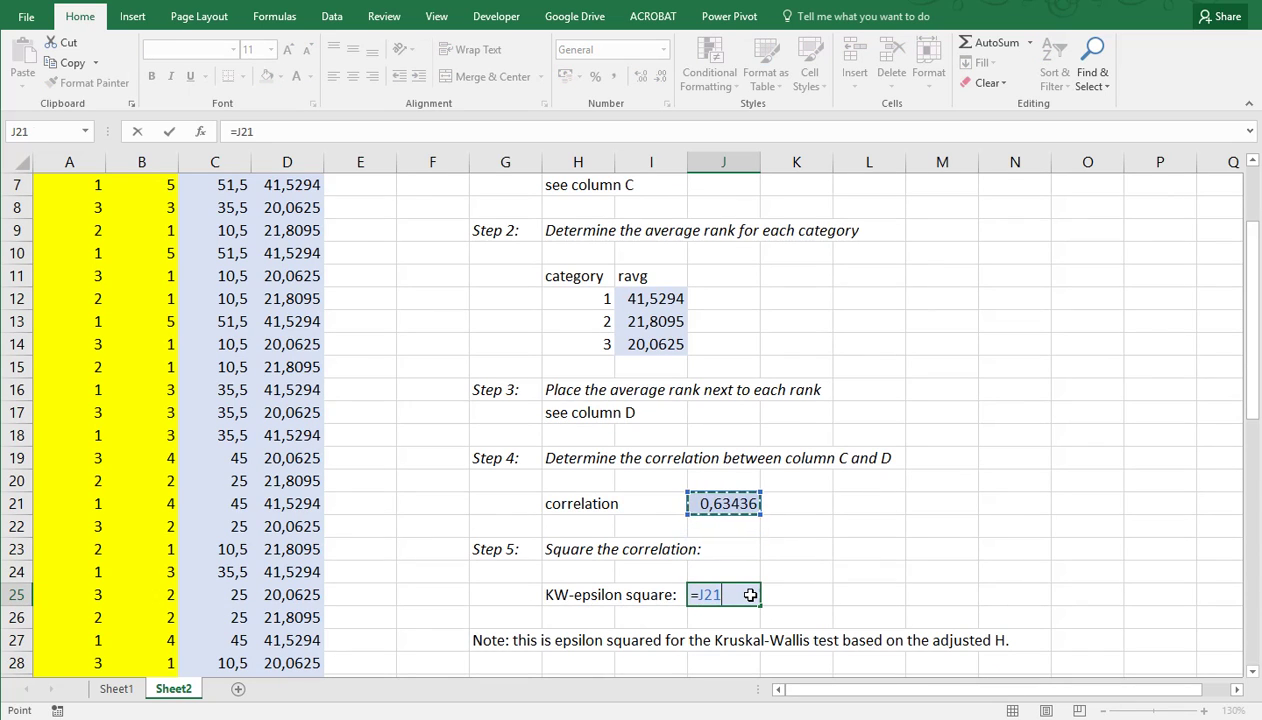
type("^2")
key("Return")
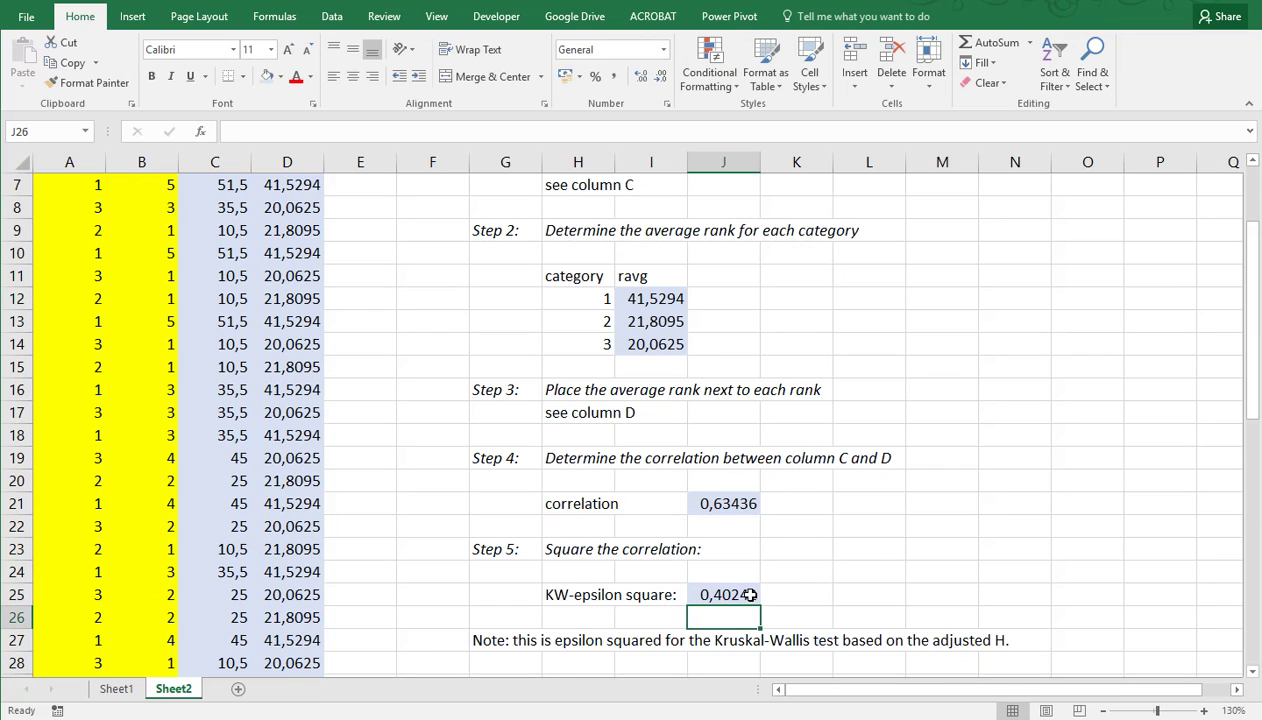